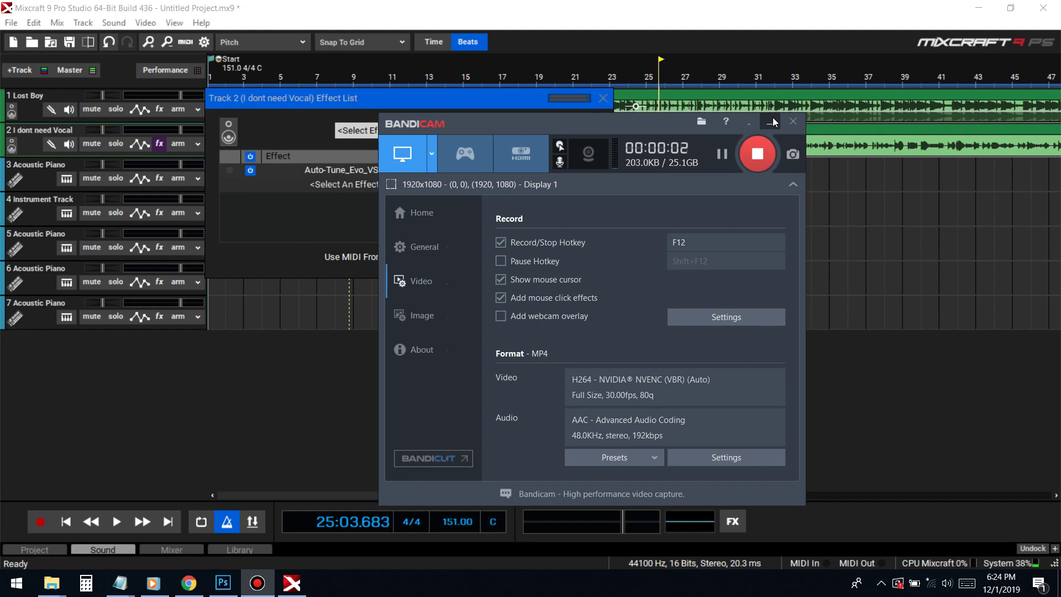
Minimize Bandicam and close the Track 2 Effect List window to reveal the full timeline.
{"action": "left_click", "coordinate": [773, 122]}
{"action": "left_click", "coordinate": [603, 98]}
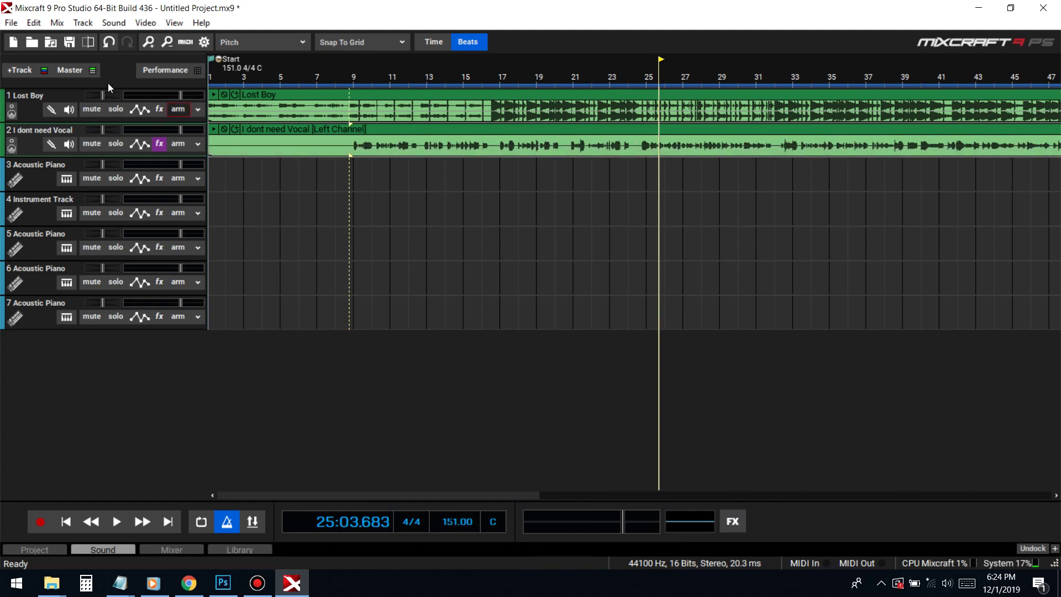
Select bars 9 to 17 and turn on looping over them.
{"action": "left_click_drag", "start_coordinate": [353, 78], "coordinate": [500, 101]}
{"action": "left_click", "coordinate": [201, 521]}
{"action": "scroll", "coordinate": [380, 224], "scroll_direction": "up", "scroll_amount": 2}
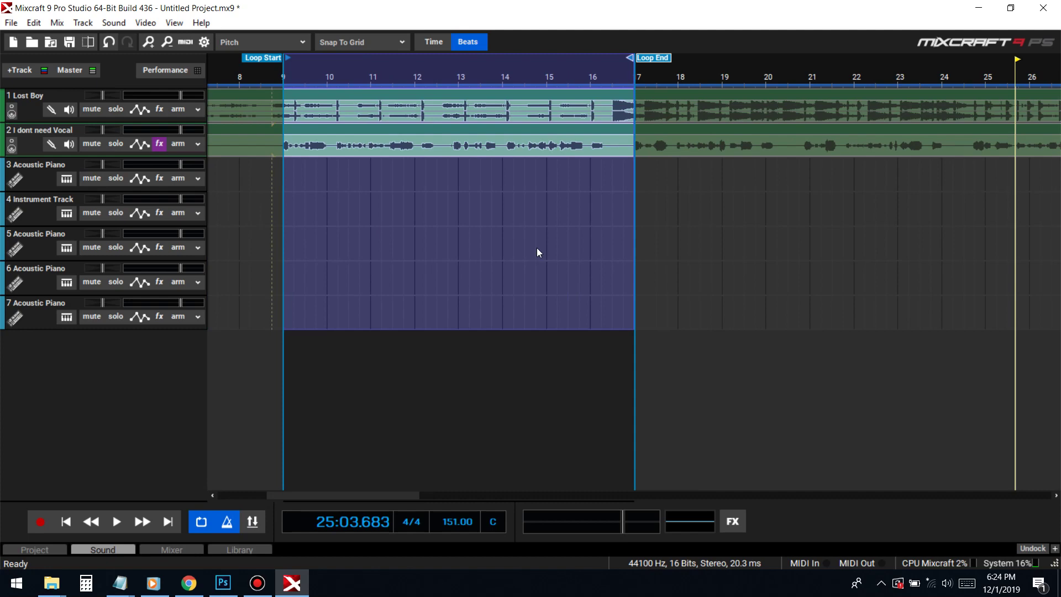
{"action": "left_click_drag", "start_coordinate": [502, 243], "coordinate": [555, 243]}
Lower Track 2's Auto-Tune retune speed, then play the loop from bar 9.
{"action": "left_click", "coordinate": [160, 143]}
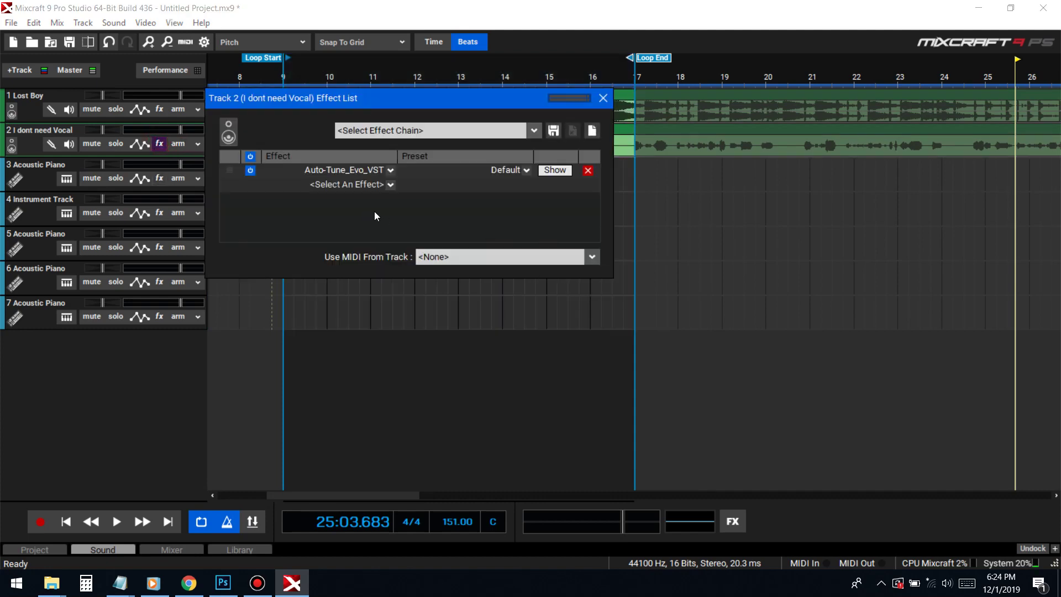
{"action": "left_click", "coordinate": [555, 170]}
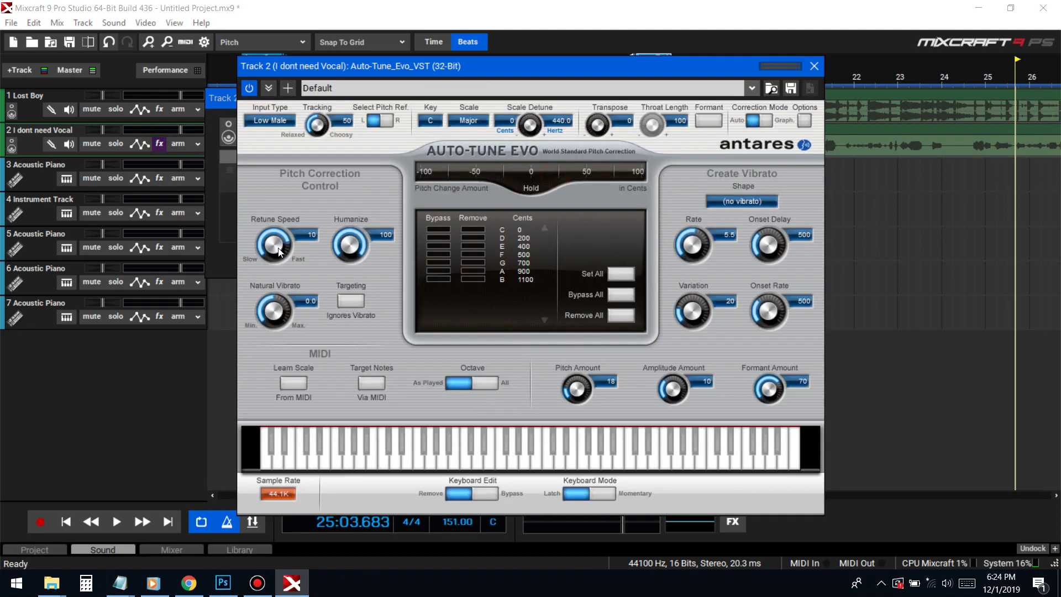
{"action": "left_click_drag", "start_coordinate": [279, 243], "coordinate": [278, 247]}
{"action": "left_click", "coordinate": [801, 66]}
{"action": "left_click", "coordinate": [814, 66]}
{"action": "left_click", "coordinate": [603, 97]}
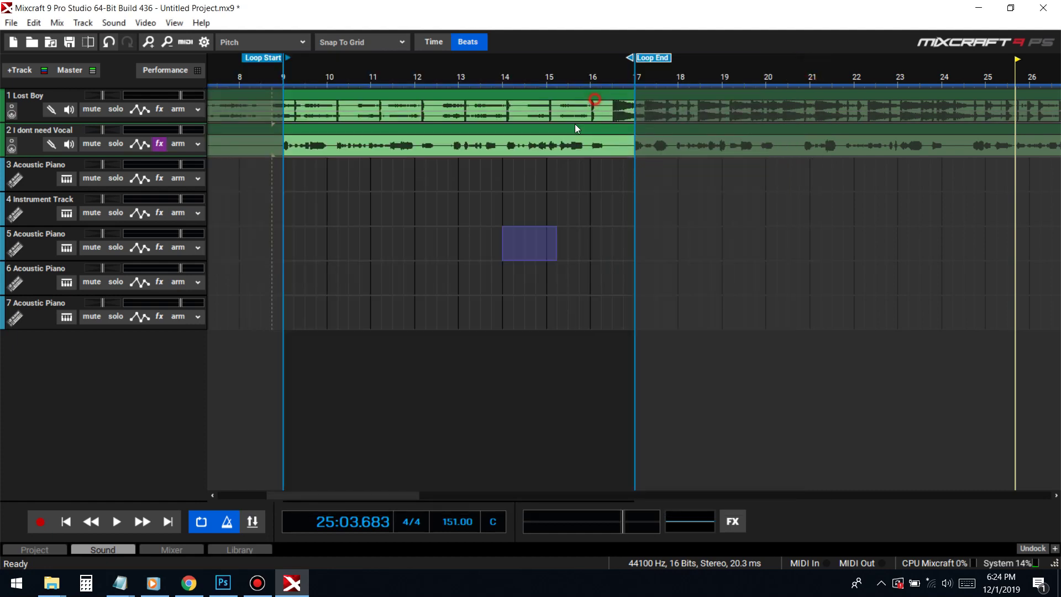
{"action": "left_click", "coordinate": [280, 189]}
{"action": "key", "text": "space"}
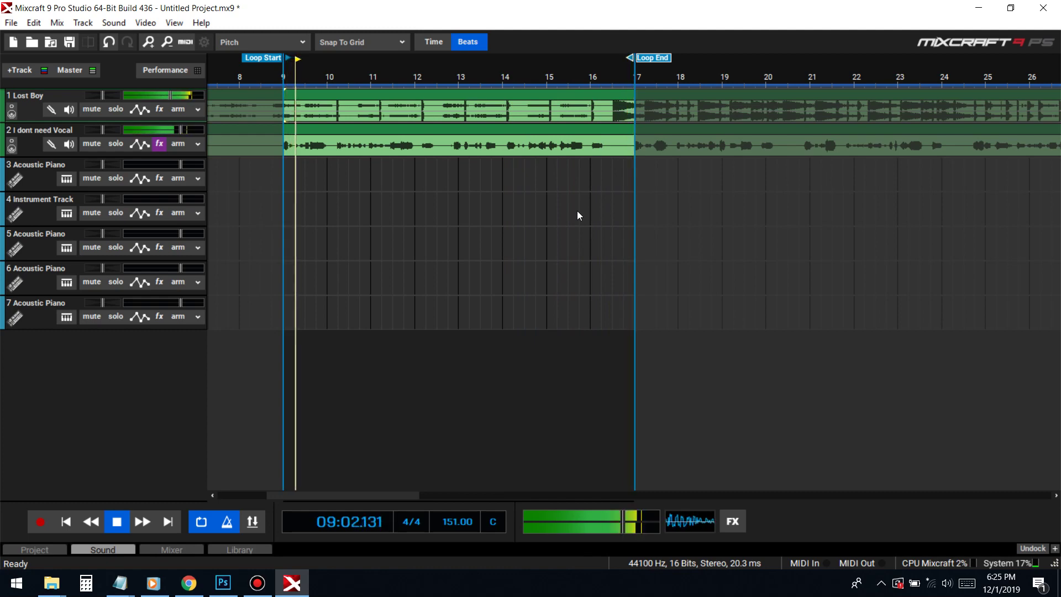
Stop playback and turn down the Lost Boy track's volume.
{"action": "scroll", "coordinate": [572, 208], "scroll_direction": "down", "scroll_amount": 2}
{"action": "key", "text": "space"}
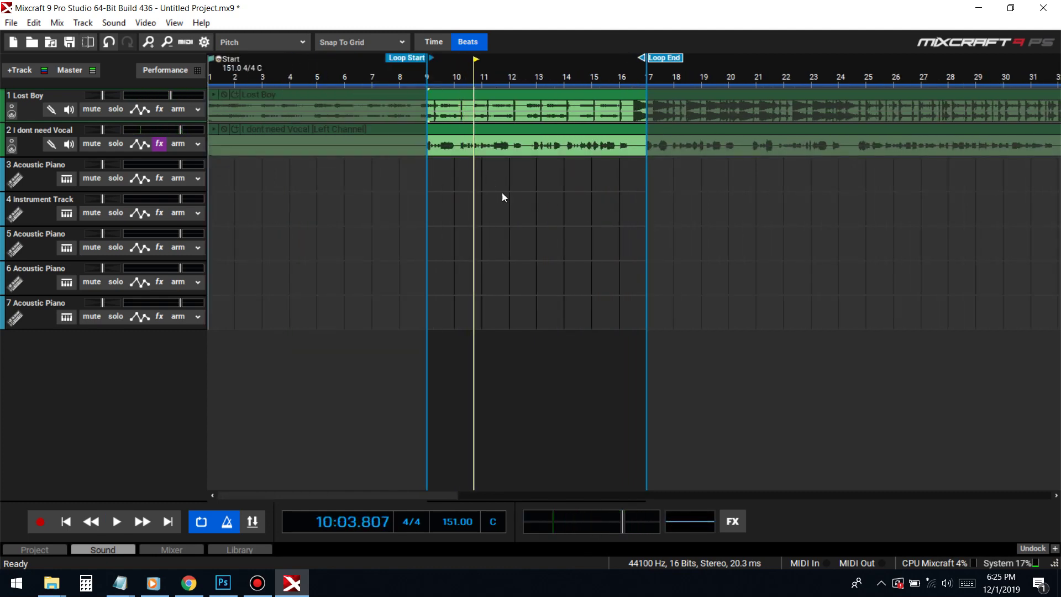
{"action": "left_click", "coordinate": [159, 145]}
{"action": "left_click", "coordinate": [159, 147]}
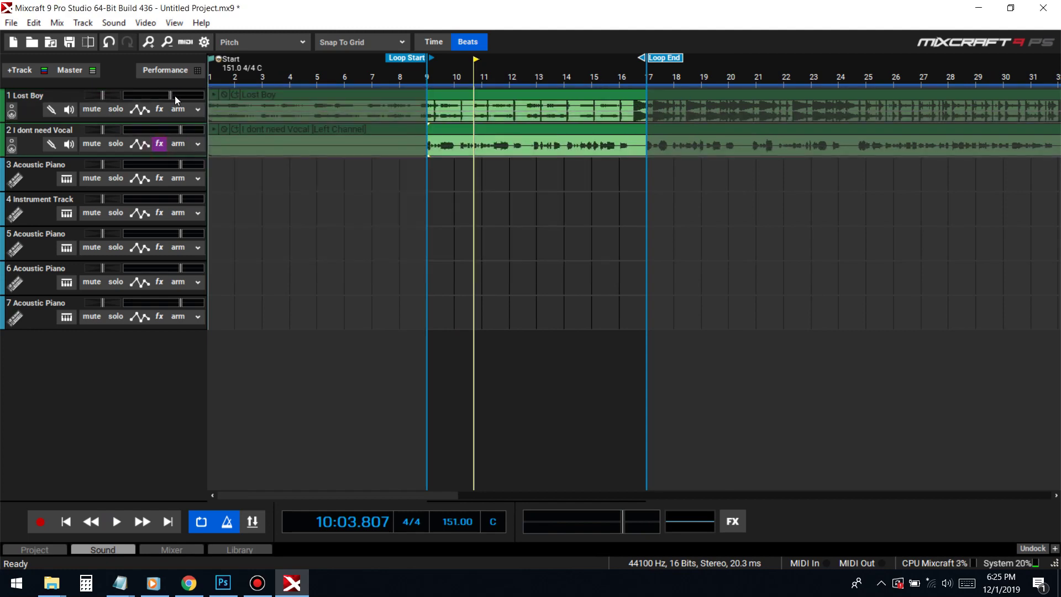
{"action": "left_click_drag", "start_coordinate": [171, 94], "coordinate": [143, 94]}
Restart the loop and reopen Track 2's Auto-Tune settings showing retune speed 8.
{"action": "left_click", "coordinate": [425, 79]}
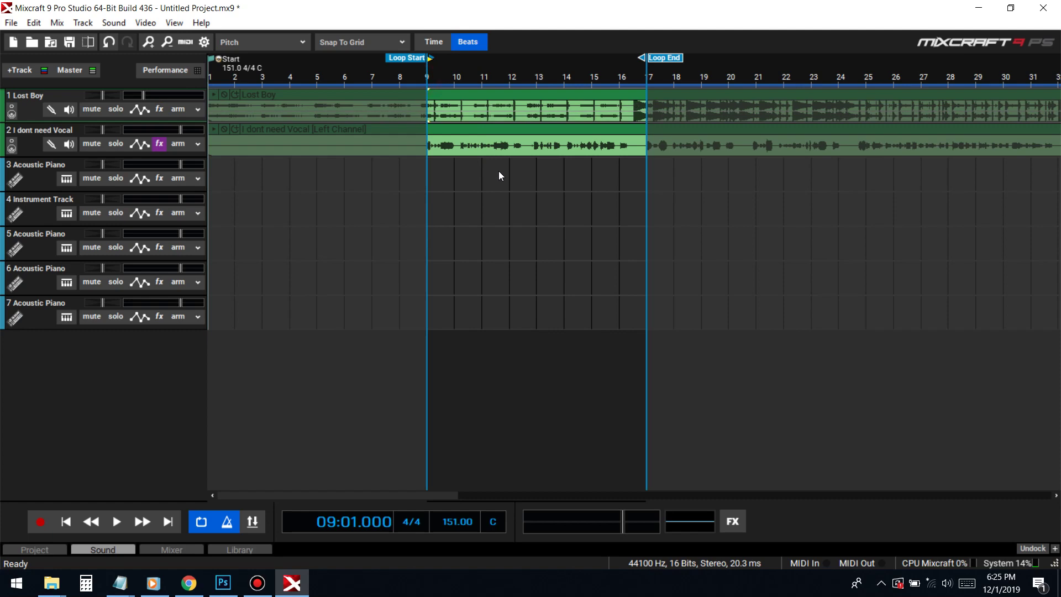
{"action": "key", "text": "space"}
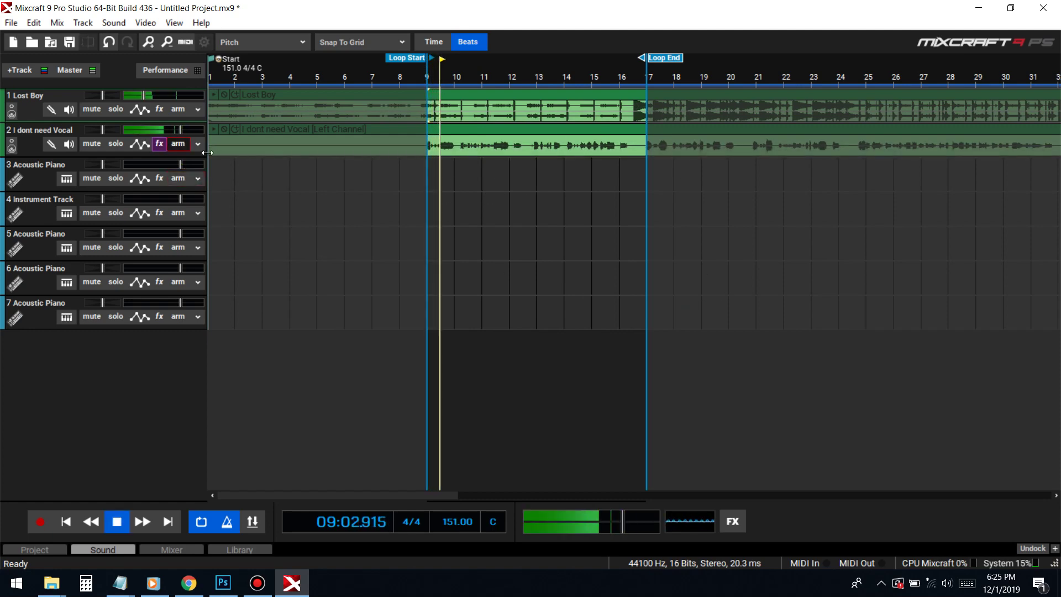
{"action": "left_click", "coordinate": [159, 144]}
{"action": "left_click", "coordinate": [555, 169]}
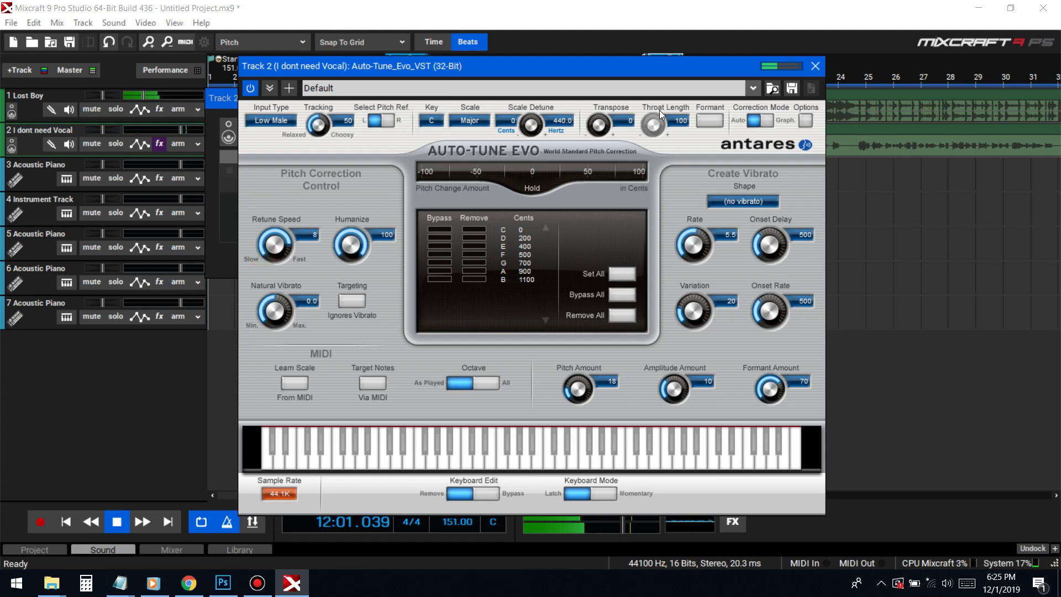
Close Auto-Tune and scroll Track 2's add-effect list down to the TB plugins.
{"action": "left_click", "coordinate": [815, 66]}
{"action": "left_click", "coordinate": [390, 184]}
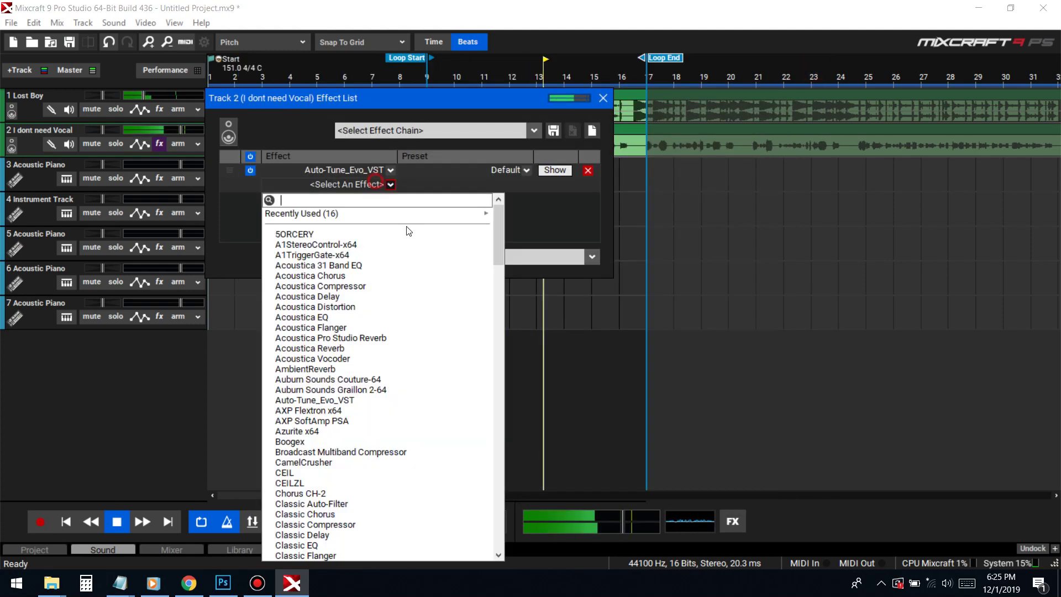
{"action": "left_click", "coordinate": [518, 223]}
{"action": "left_click", "coordinate": [367, 187]}
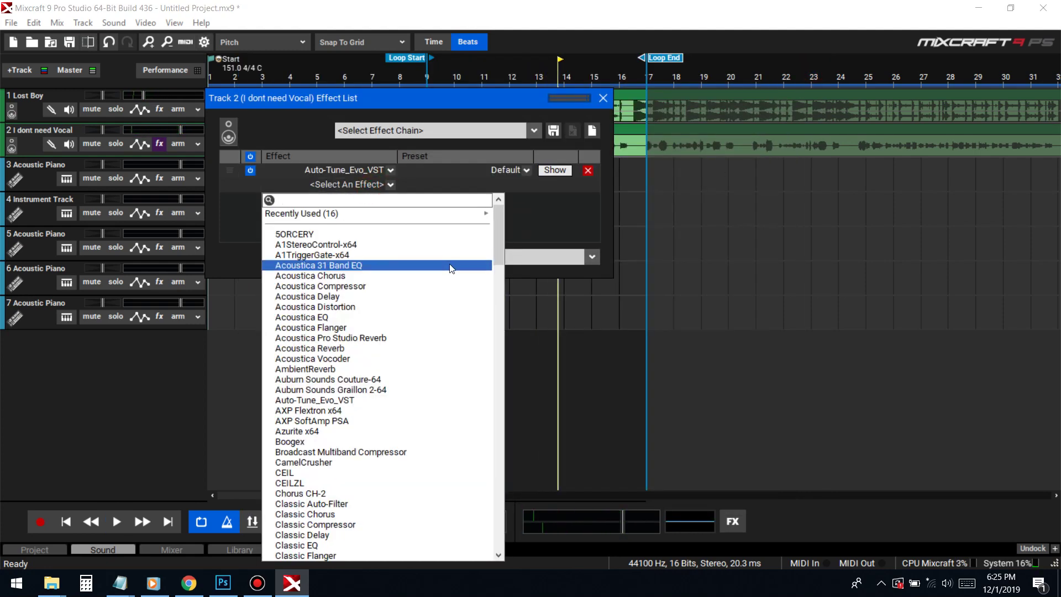
{"action": "scroll", "coordinate": [451, 271], "scroll_direction": "down", "scroll_amount": 5}
{"action": "scroll", "coordinate": [451, 276], "scroll_direction": "down", "scroll_amount": 3}
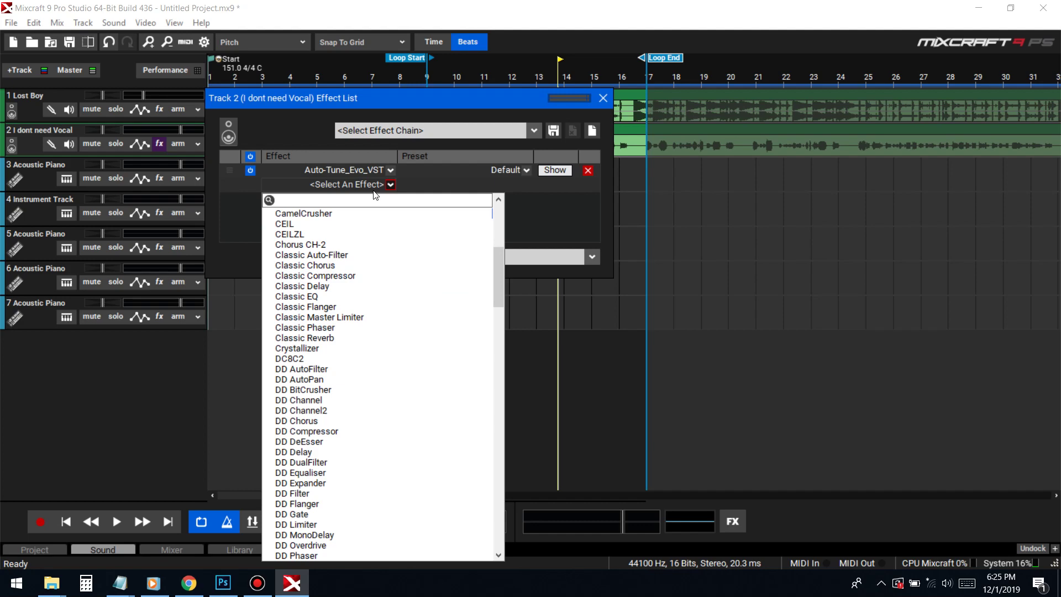
{"action": "scroll", "coordinate": [370, 371], "scroll_direction": "down", "scroll_amount": 20}
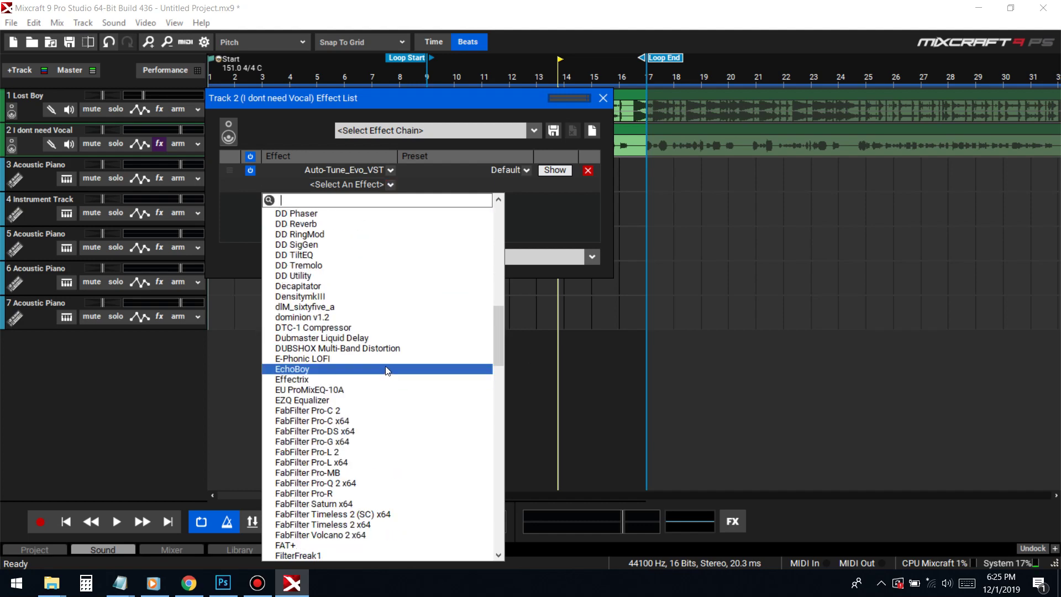
{"action": "scroll", "coordinate": [390, 370], "scroll_direction": "up", "scroll_amount": 7}
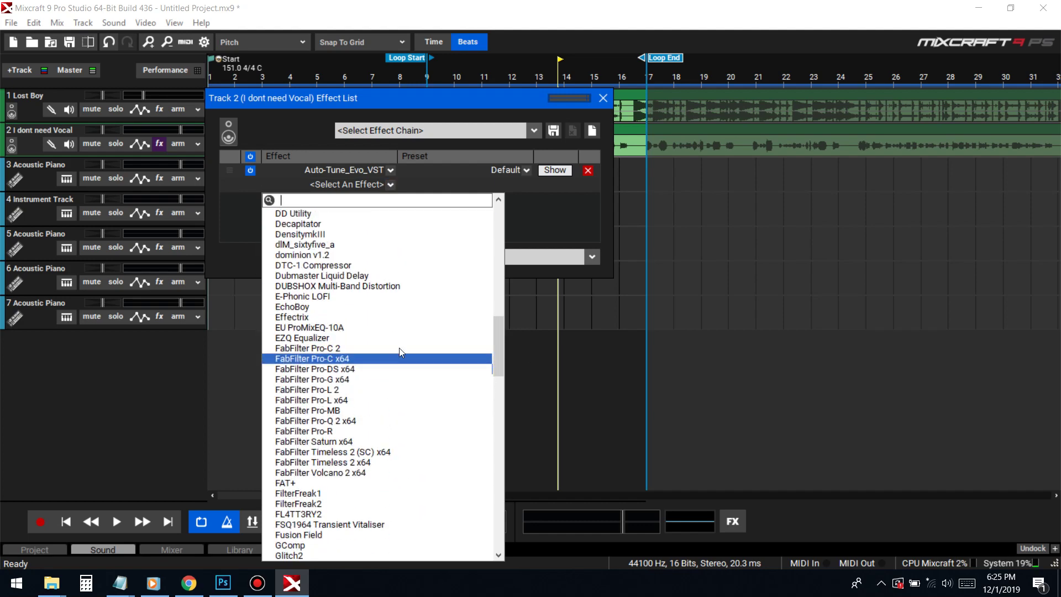
{"action": "scroll", "coordinate": [415, 374], "scroll_direction": "down", "scroll_amount": 4}
{"action": "scroll", "coordinate": [415, 378], "scroll_direction": "up", "scroll_amount": 10}
{"action": "scroll", "coordinate": [415, 378], "scroll_direction": "up", "scroll_amount": 12}
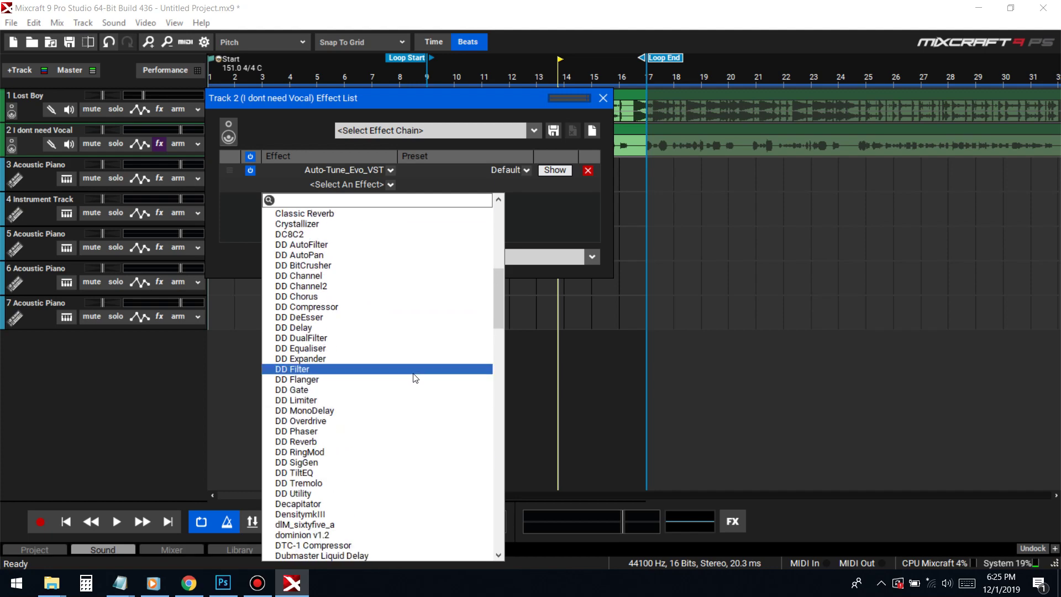
{"action": "scroll", "coordinate": [415, 376], "scroll_direction": "up", "scroll_amount": 6}
{"action": "scroll", "coordinate": [408, 381], "scroll_direction": "down", "scroll_amount": 20}
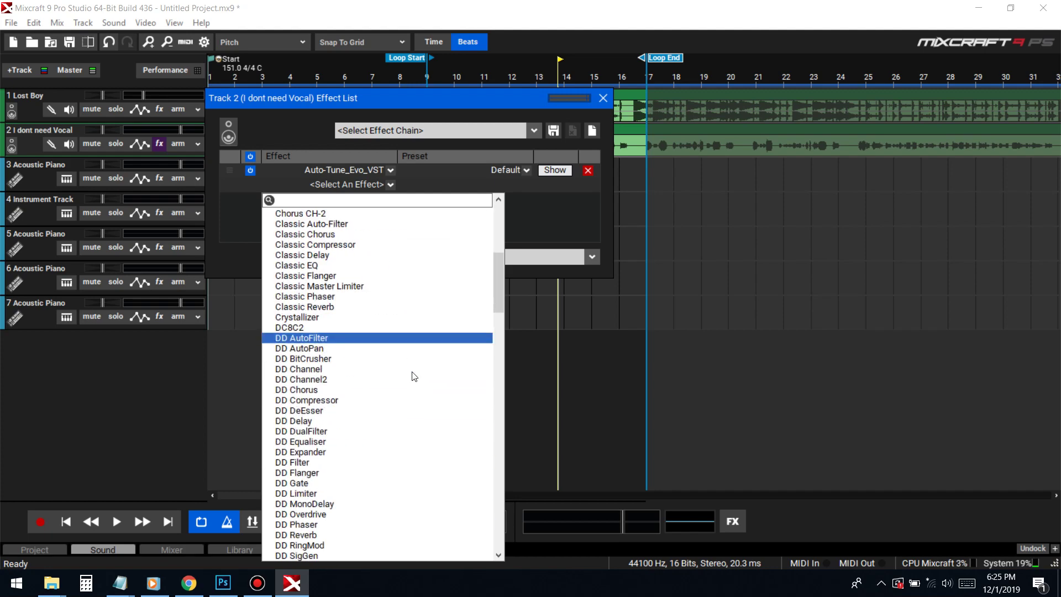
{"action": "scroll", "coordinate": [405, 391], "scroll_direction": "down", "scroll_amount": 15}
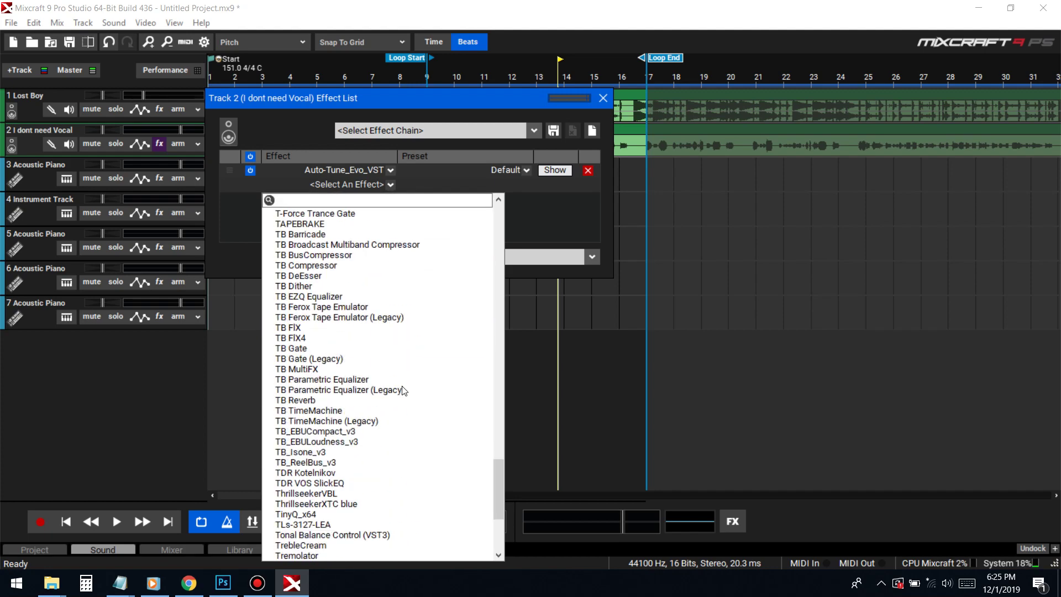
Add TB Compressor to Track 2's effect chain and move its window right.
{"action": "left_click", "coordinate": [347, 266]}
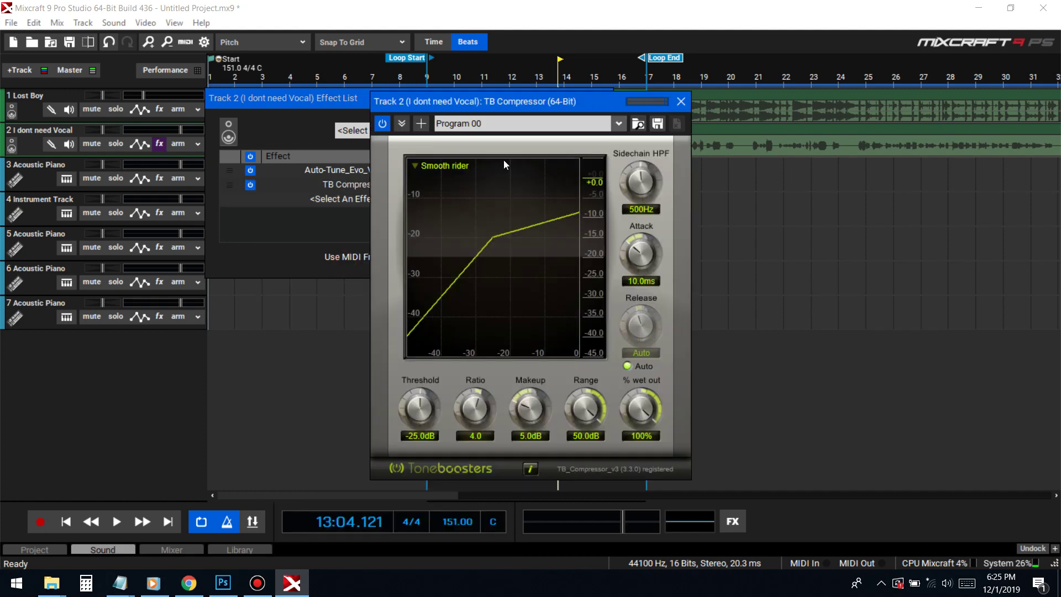
{"action": "left_click", "coordinate": [310, 108]}
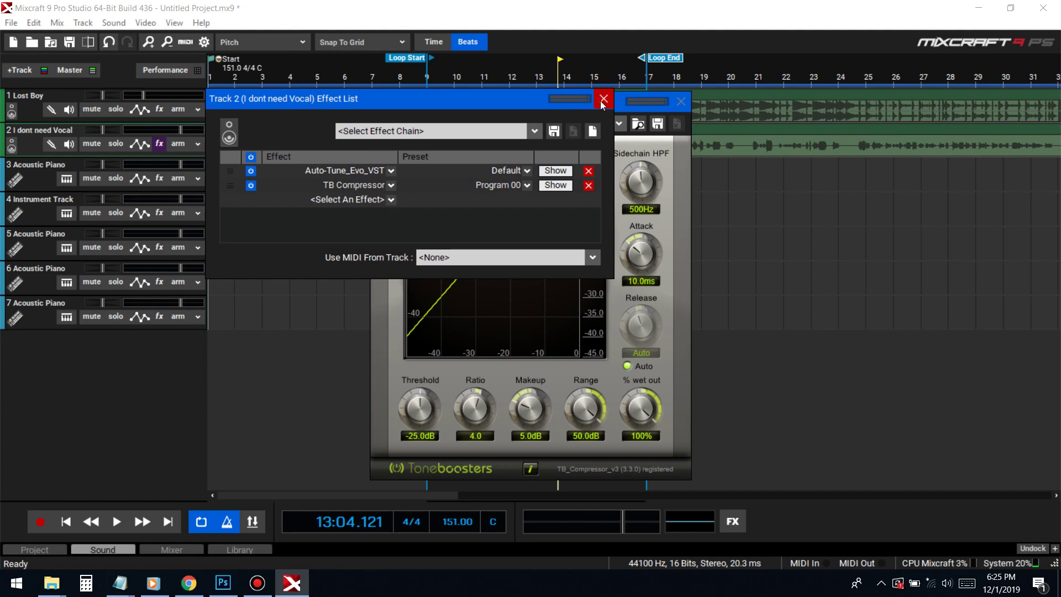
{"action": "left_click", "coordinate": [601, 100]}
{"action": "left_click_drag", "start_coordinate": [501, 96], "coordinate": [681, 74]}
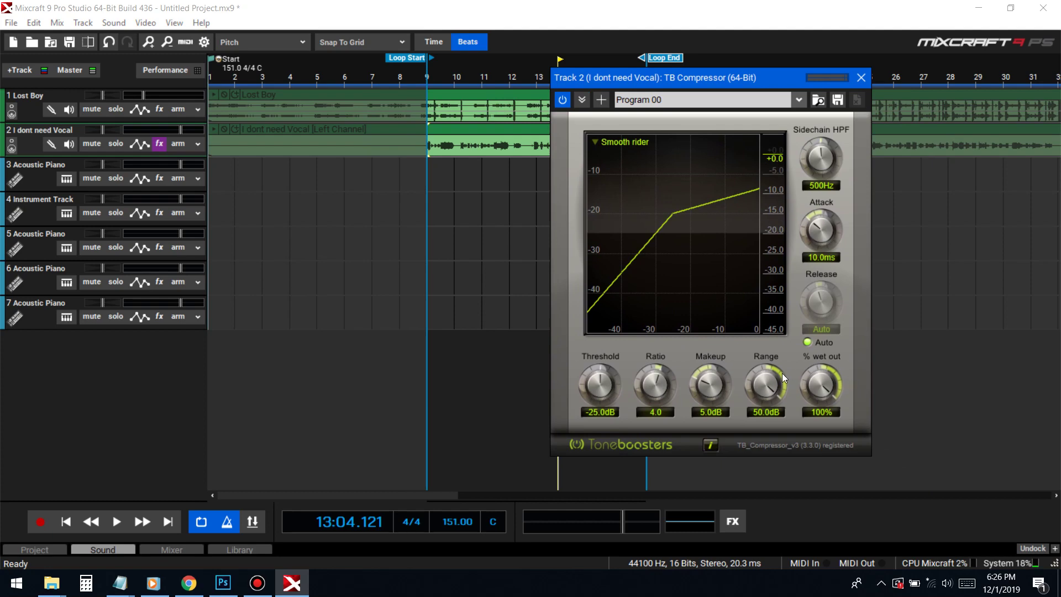
Mute the Lost Boy track and play the vocal alone from bar 9 through the compressor.
{"action": "left_click", "coordinate": [443, 188]}
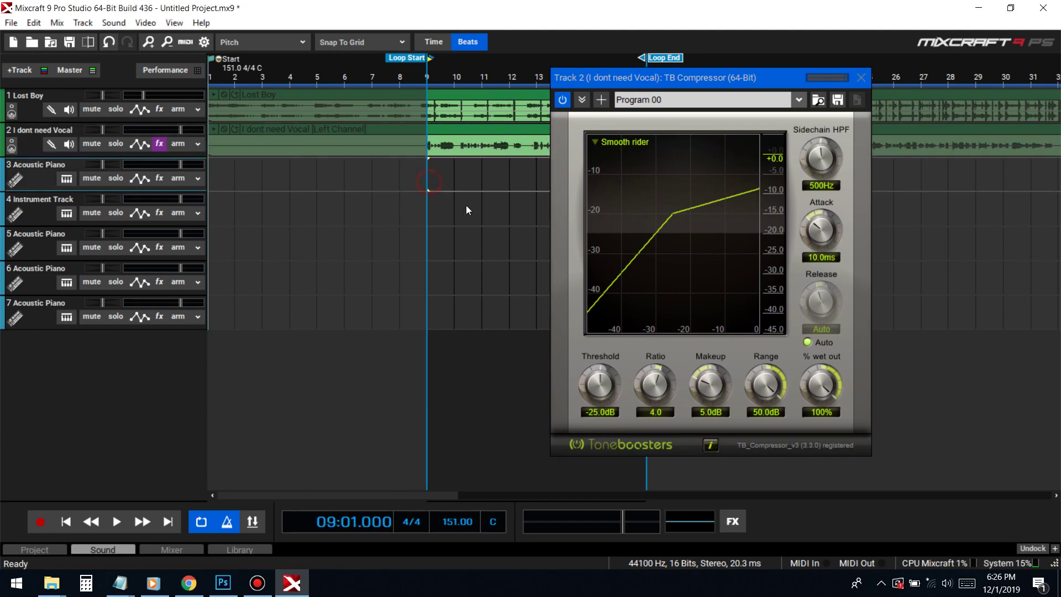
{"action": "key", "text": "space"}
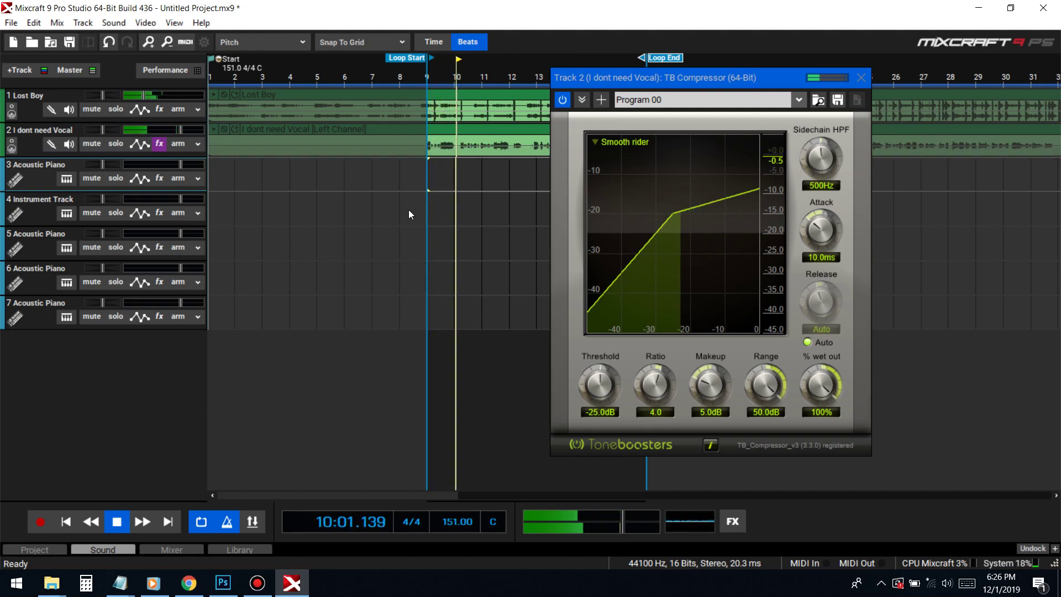
{"action": "key", "text": "space"}
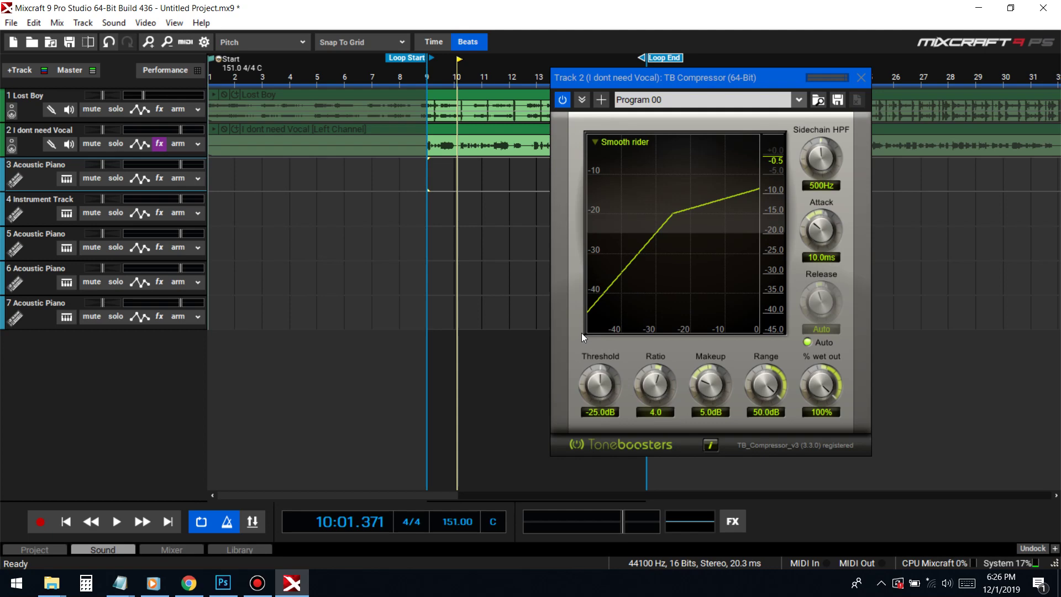
{"action": "left_click", "coordinate": [91, 109]}
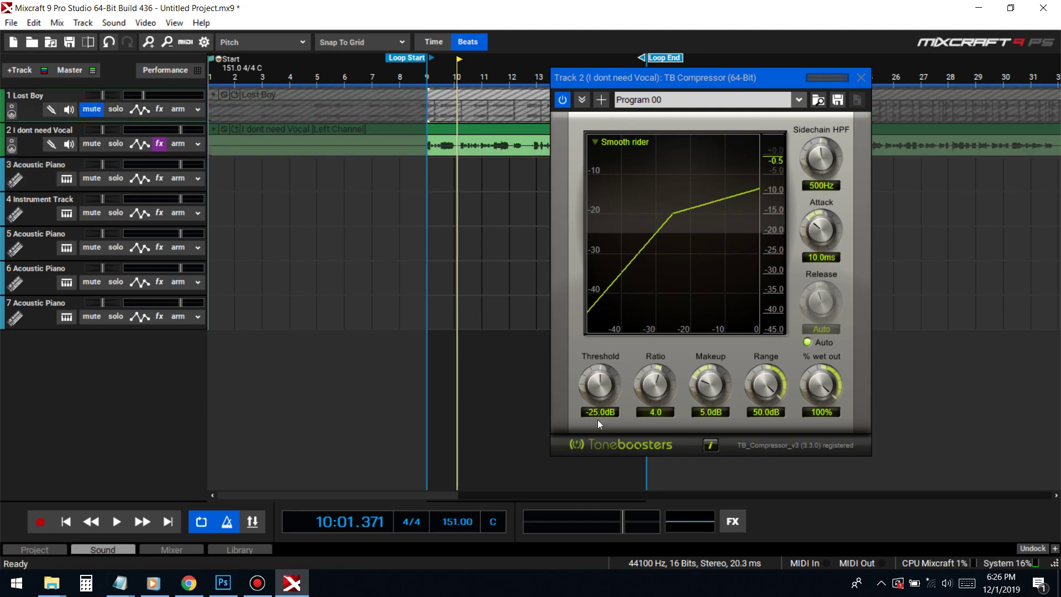
{"action": "key", "text": "space"}
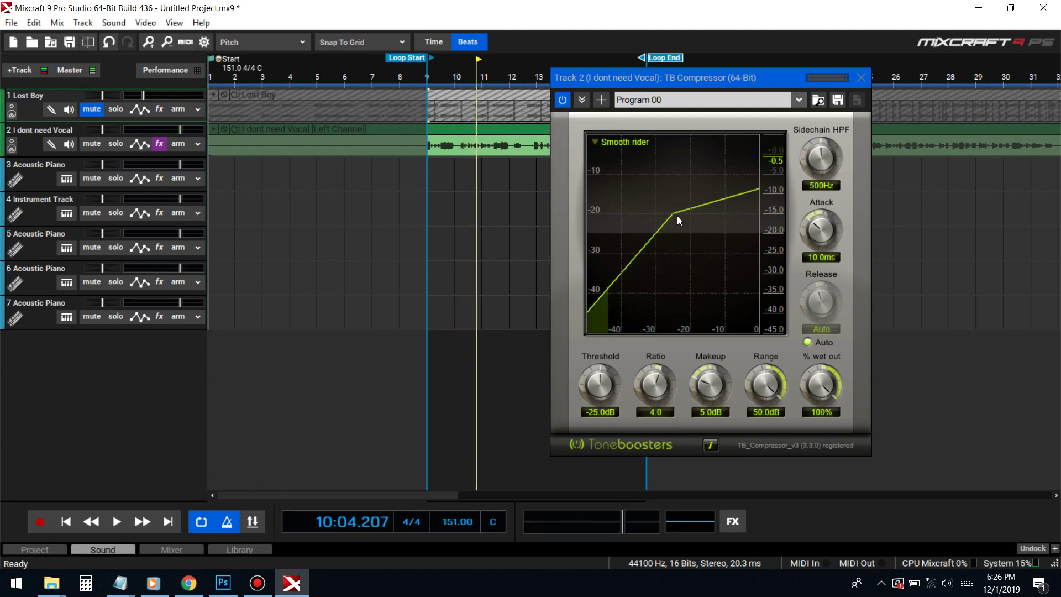
Move the compressor window right, lower Threshold to -30.1dB and switch the compressor on.
{"action": "left_click_drag", "start_coordinate": [635, 78], "coordinate": [767, 81]}
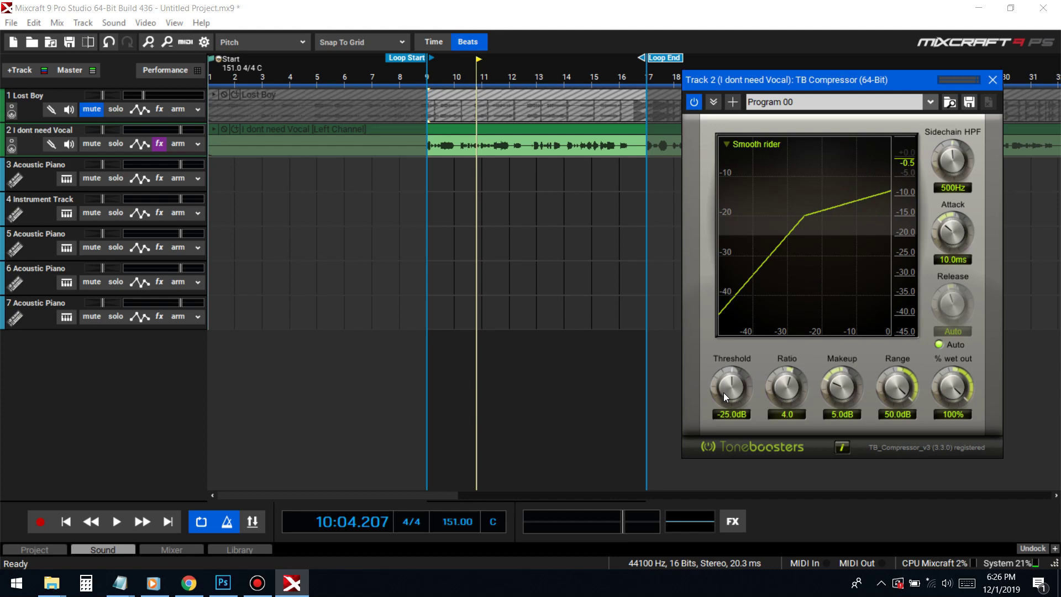
{"action": "key", "text": "space"}
{"action": "left_click_drag", "start_coordinate": [746, 400], "coordinate": [743, 428]}
{"action": "key", "text": "space"}
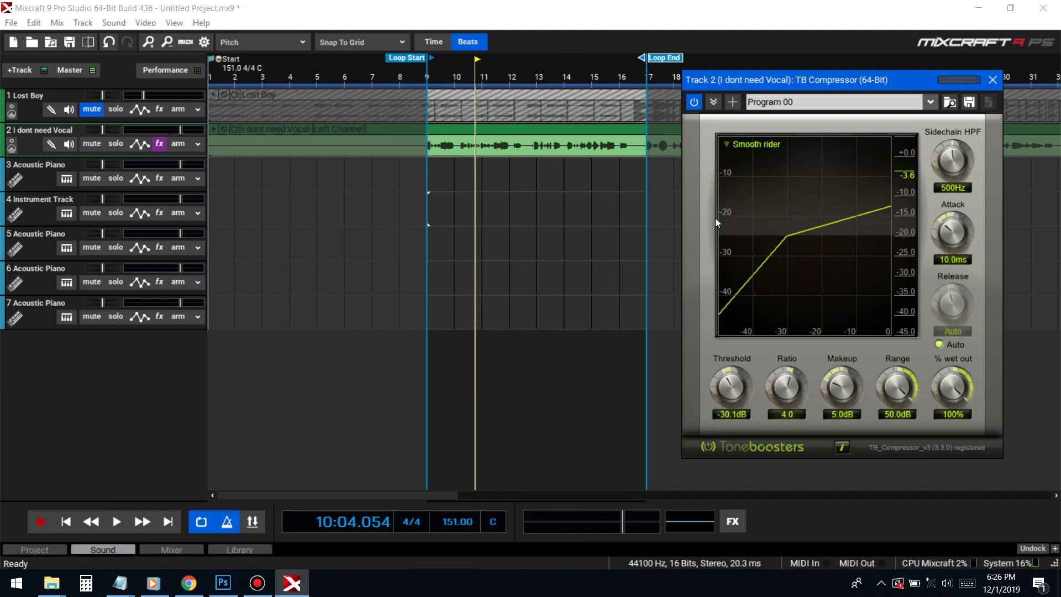
{"action": "left_click", "coordinate": [426, 168]}
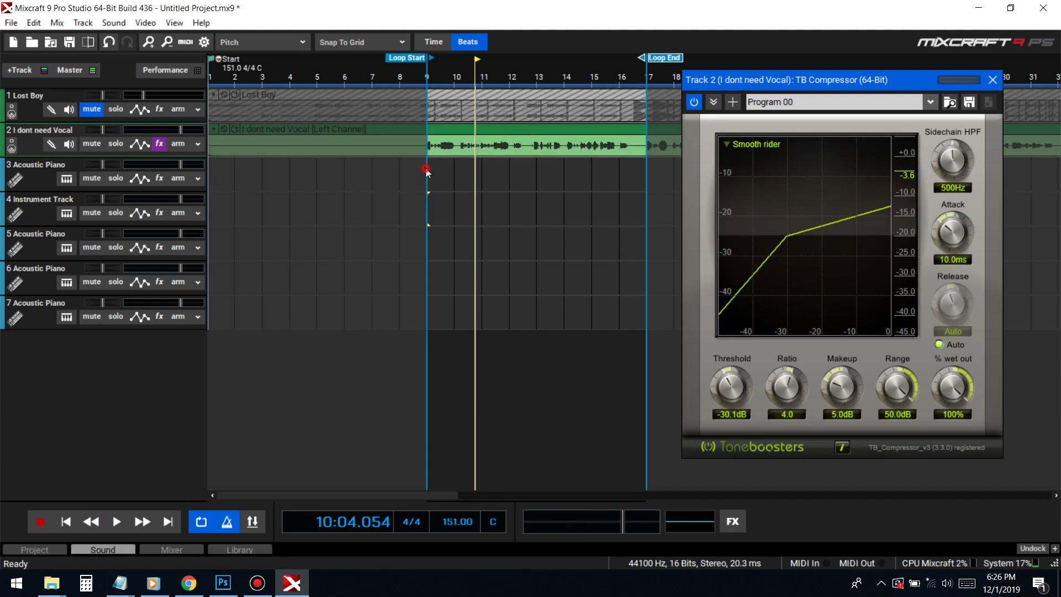
{"action": "key", "text": "space"}
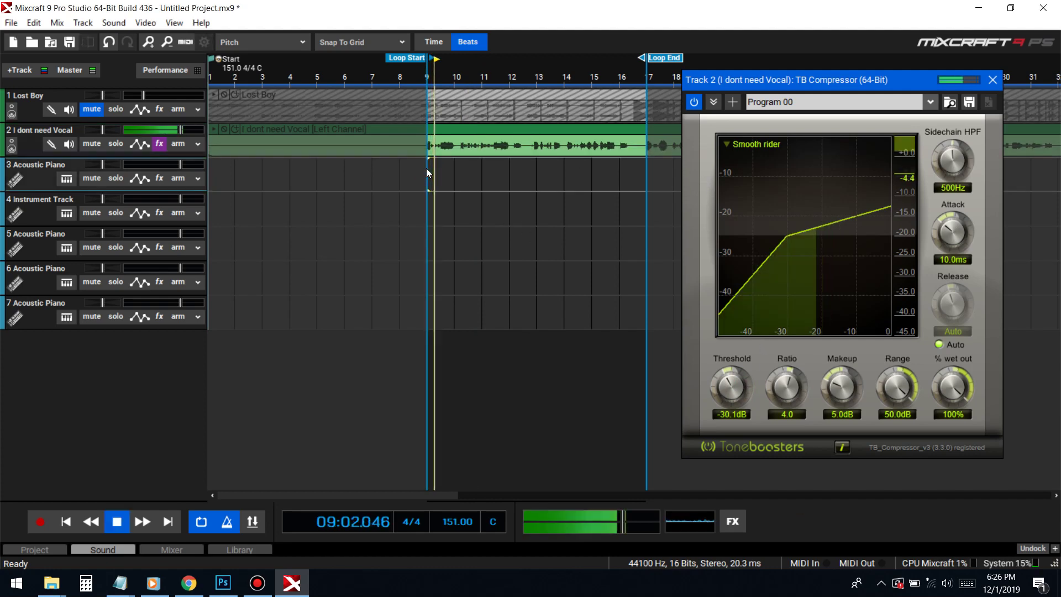
{"action": "left_click", "coordinate": [692, 101]}
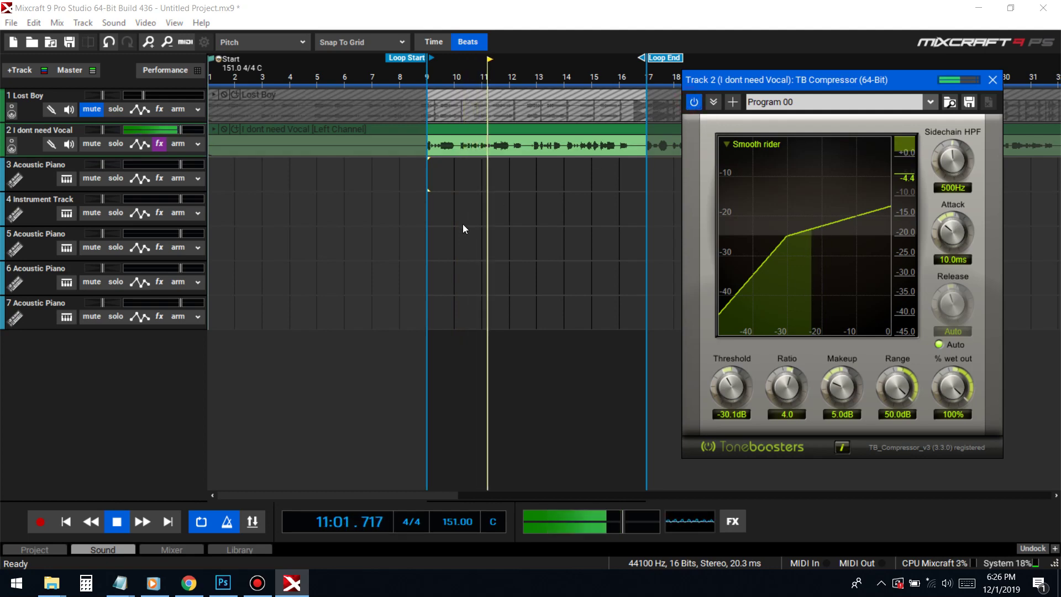
Drop the Threshold to about -37dB, then settle it at -36.4dB while auditioning.
{"action": "key", "text": "space"}
{"action": "left_click_drag", "start_coordinate": [719, 379], "coordinate": [746, 434]}
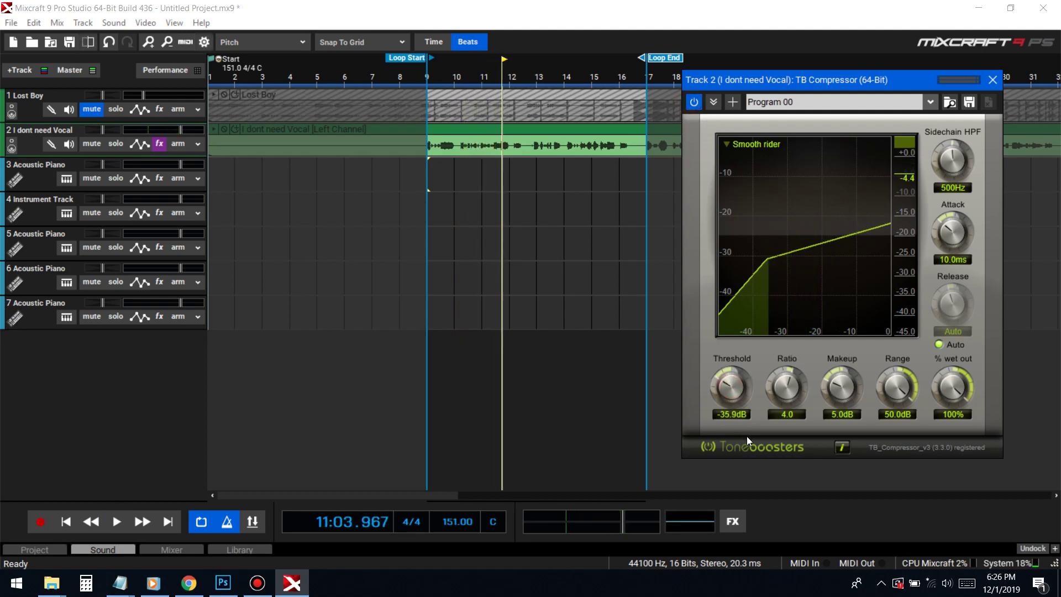
{"action": "left_click", "coordinate": [436, 220]}
{"action": "key", "text": "space"}
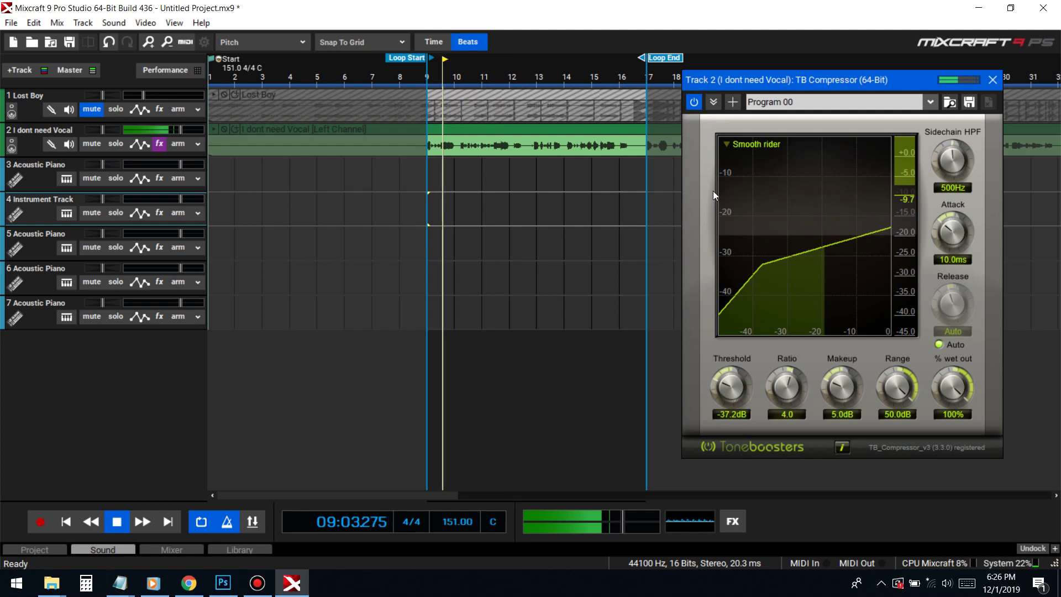
{"action": "left_click_drag", "start_coordinate": [728, 384], "coordinate": [771, 360]}
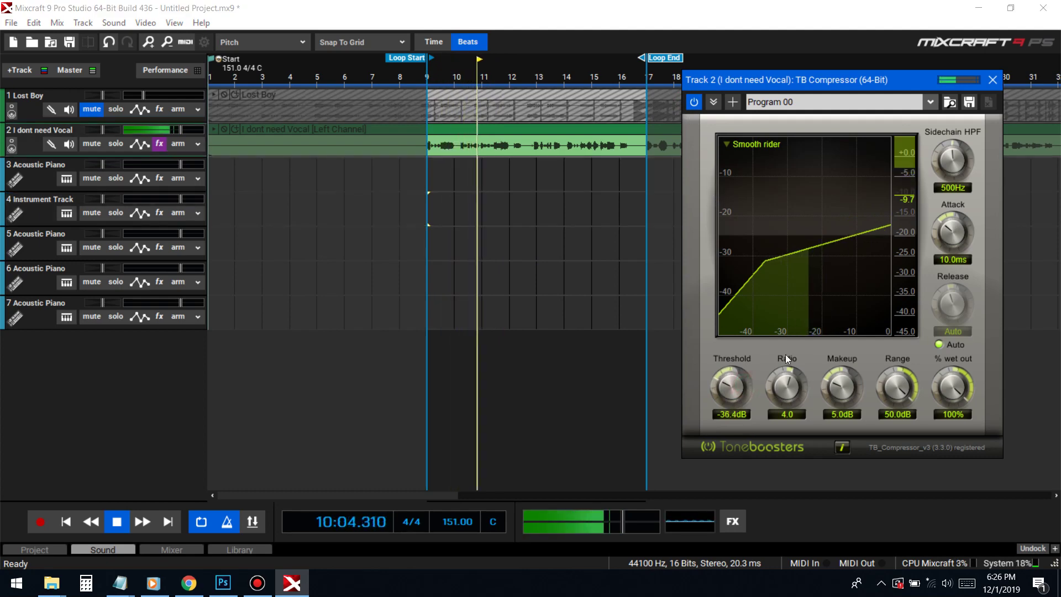
{"action": "left_click", "coordinate": [779, 525]}
{"action": "key", "text": "space"}
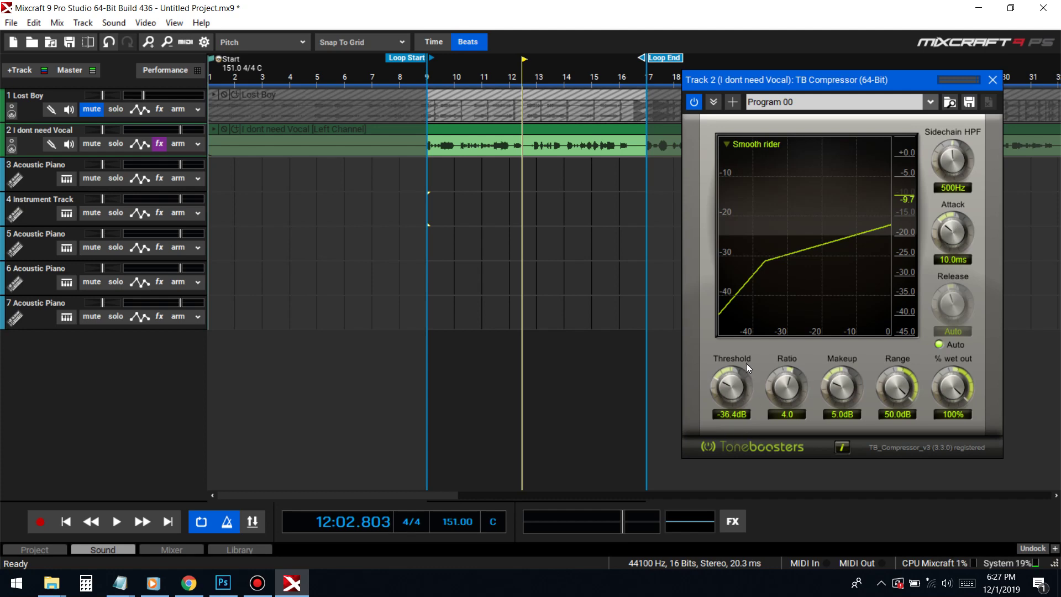
Raise the compressor Threshold from -36.4dB to -32.5dB, auditioning the loop.
{"action": "mouse_move", "coordinate": [748, 389]}
{"action": "left_mouse_down"}
{"action": "mouse_move", "coordinate": [747, 353]}
{"action": "mouse_move", "coordinate": [744, 397]}
{"action": "left_mouse_up"}
{"action": "left_click", "coordinate": [429, 194]}
{"action": "key", "text": "space"}
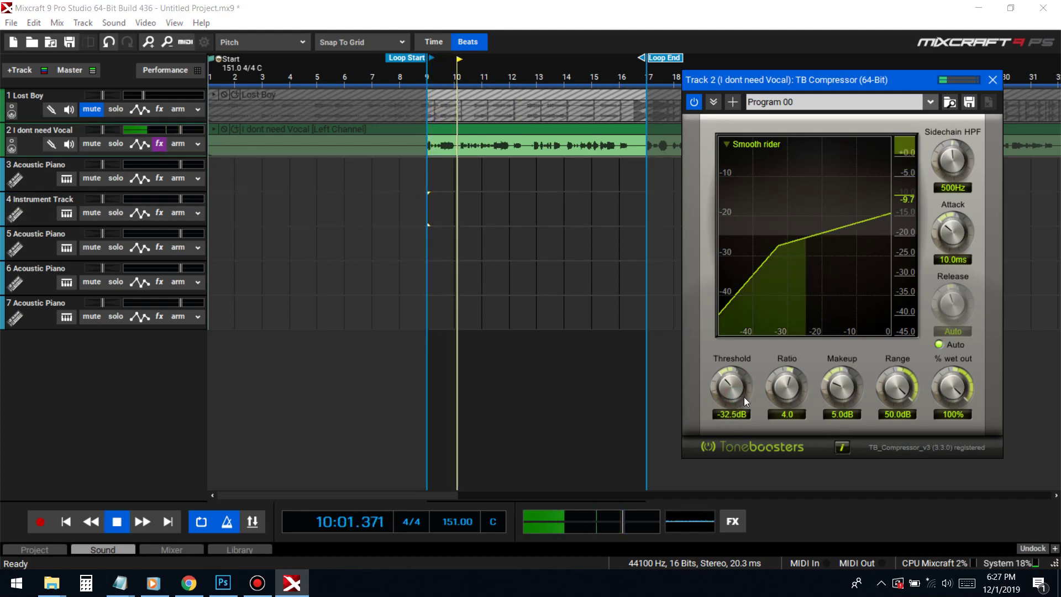
{"action": "key", "text": "space"}
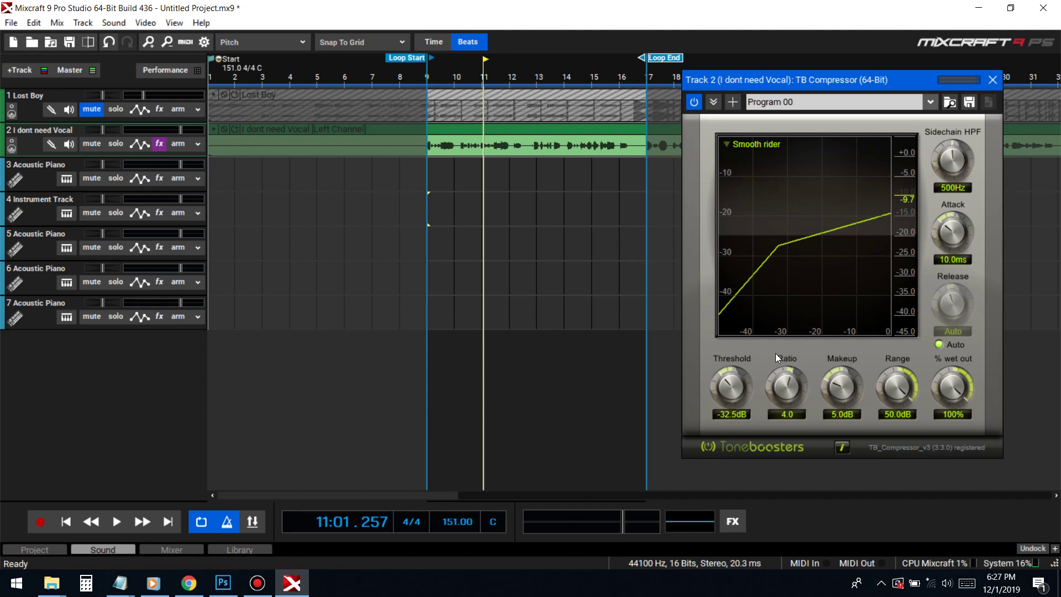
{"action": "left_click", "coordinate": [414, 287]}
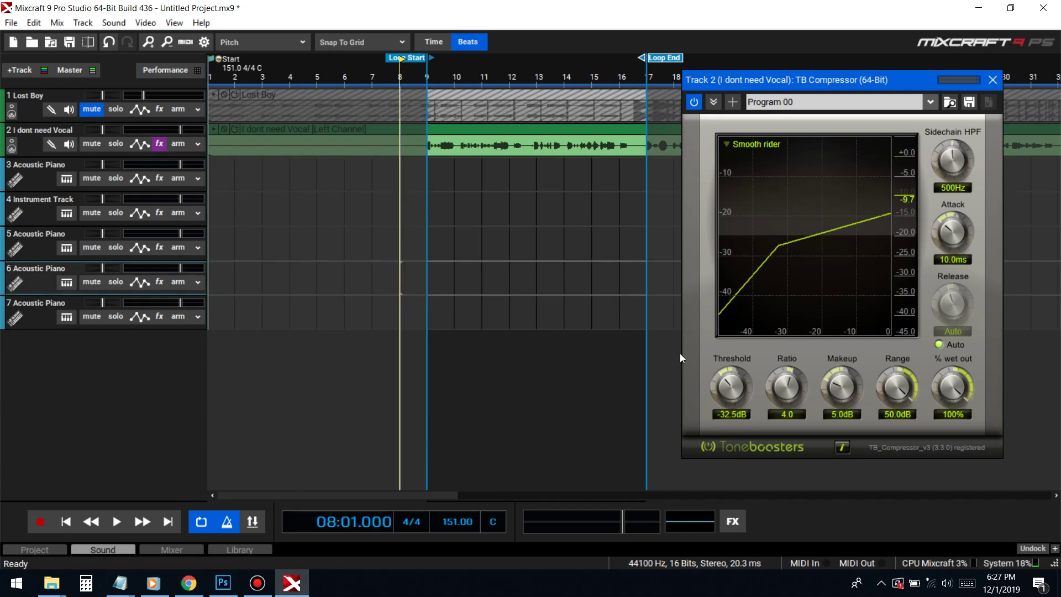
{"action": "key", "text": "space"}
Sweep the compression Ratio between about 2 and 10 while the loop plays.
{"action": "left_click_drag", "start_coordinate": [757, 325], "coordinate": [744, 254]}
{"action": "left_click_drag", "start_coordinate": [783, 369], "coordinate": [804, 453]}
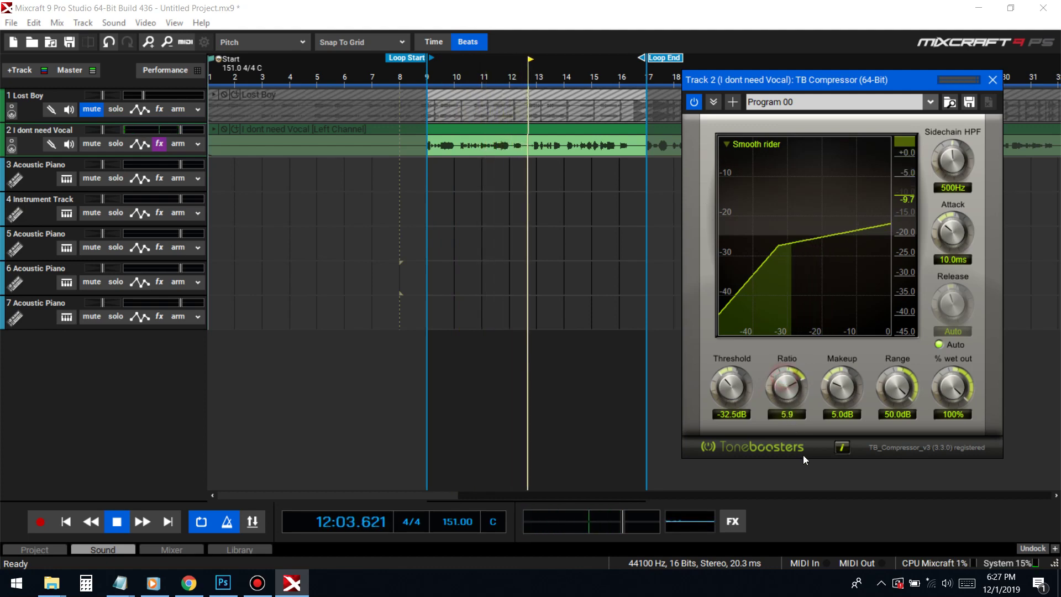
{"action": "left_click_drag", "start_coordinate": [814, 569], "coordinate": [771, 388]}
{"action": "key", "text": "space"}
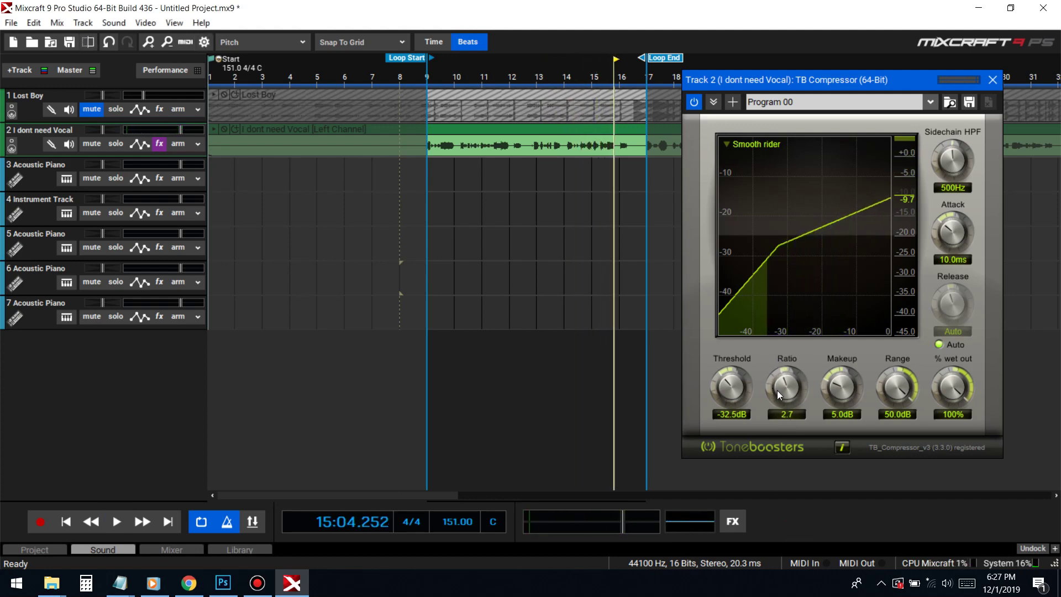
{"action": "left_click", "coordinate": [428, 191]}
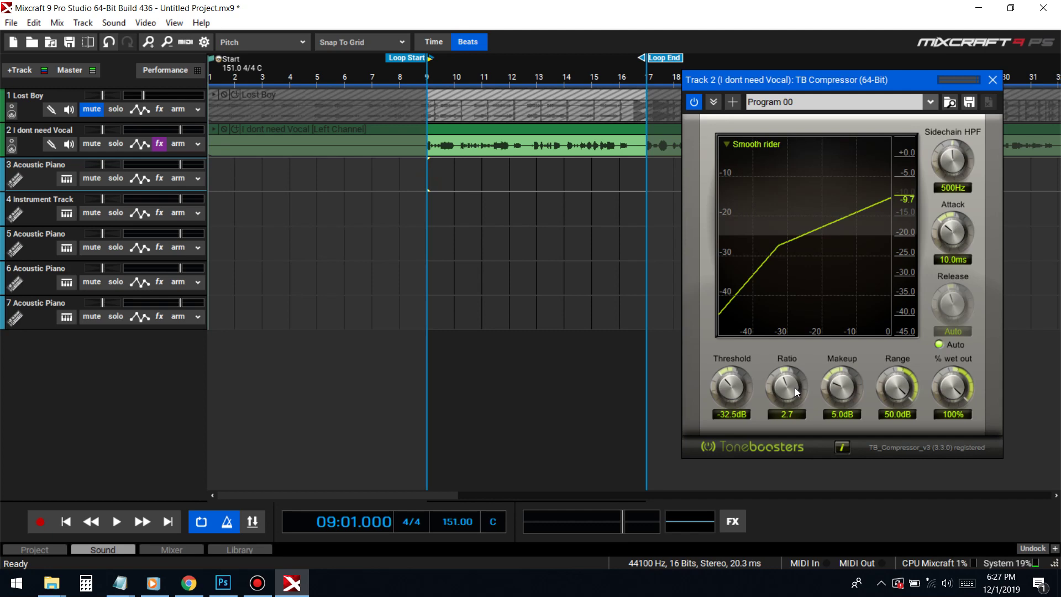
{"action": "key", "text": "space"}
Settle the compression Ratio at 5.1 and replay from bar 9.
{"action": "left_click_drag", "start_coordinate": [794, 387], "coordinate": [784, 331]}
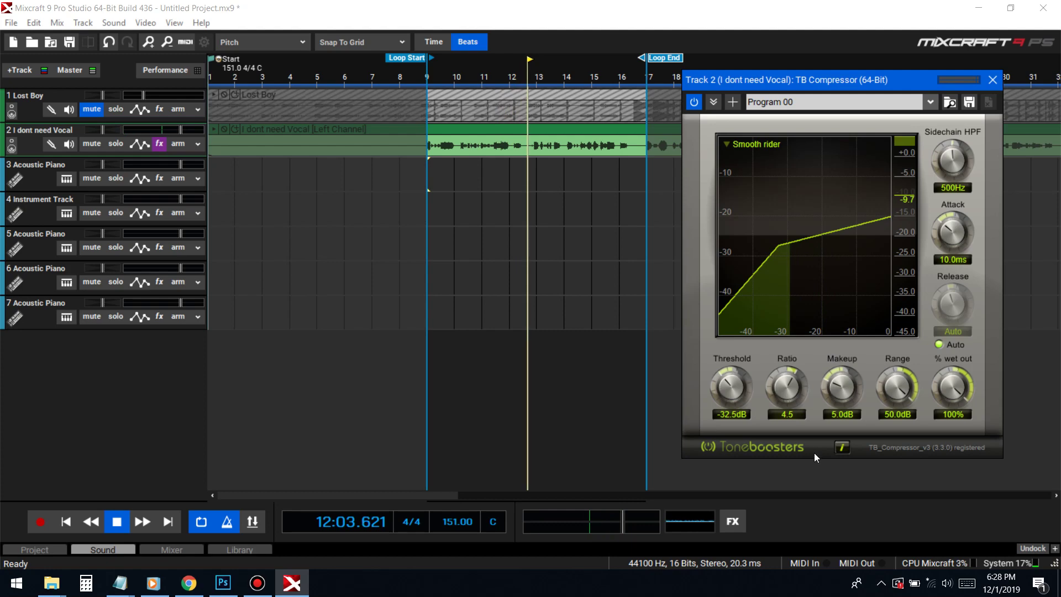
{"action": "key", "text": "space"}
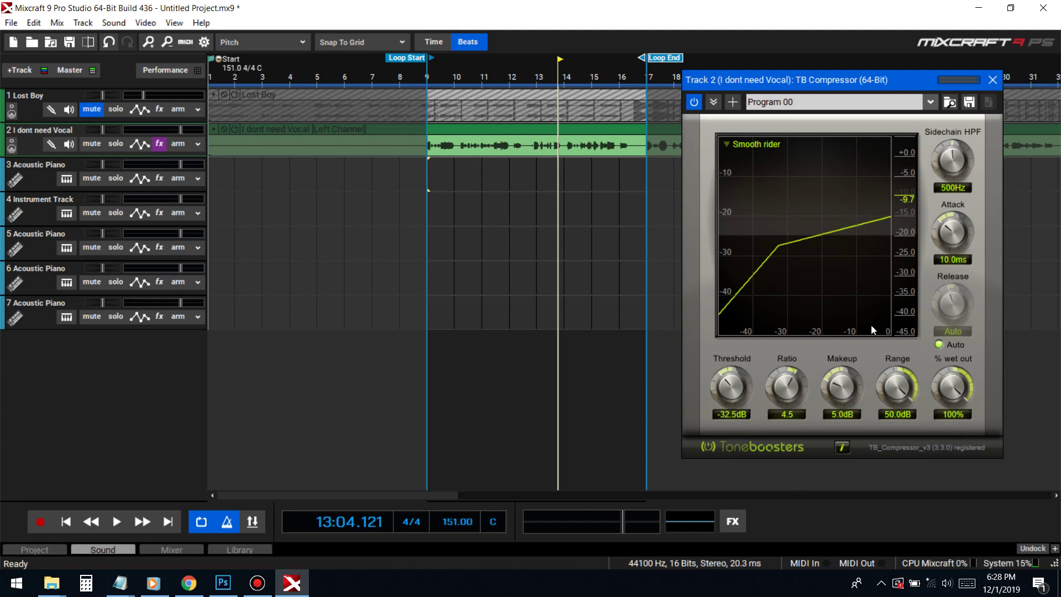
{"action": "left_click_drag", "start_coordinate": [788, 391], "coordinate": [778, 370]}
{"action": "left_click", "coordinate": [438, 194]}
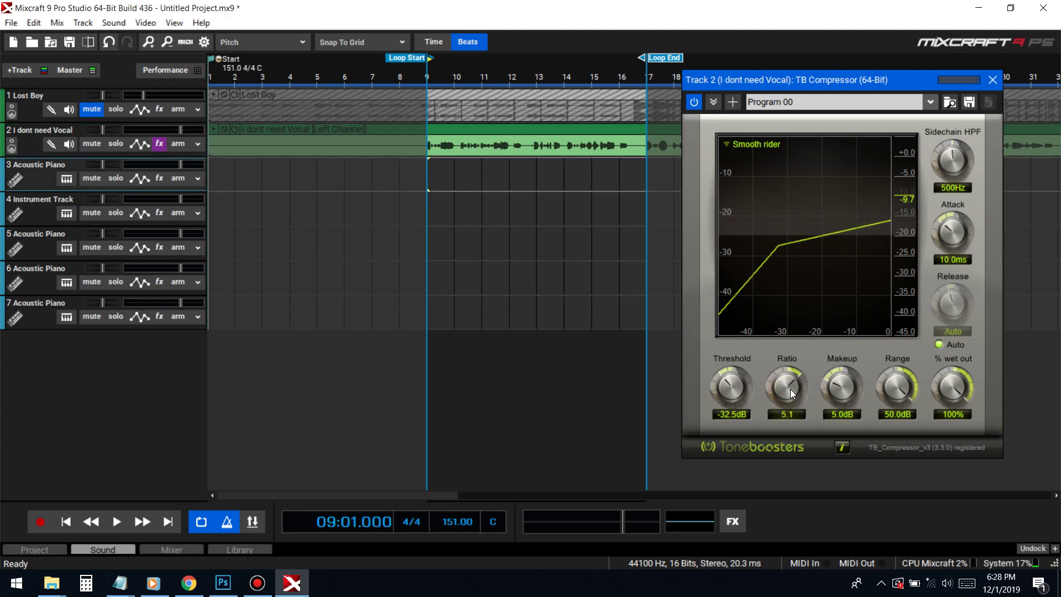
{"action": "key", "text": "space"}
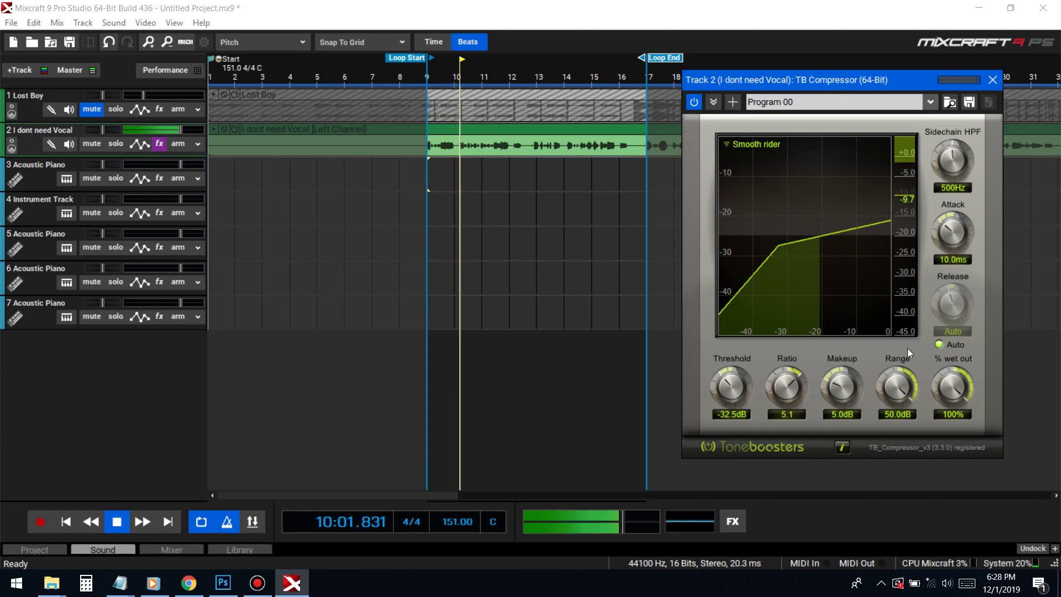
Set Attack to 12.7ms and % wet out to 62%, bypassing the compressor to compare.
{"action": "left_click_drag", "start_coordinate": [947, 243], "coordinate": [963, 277]}
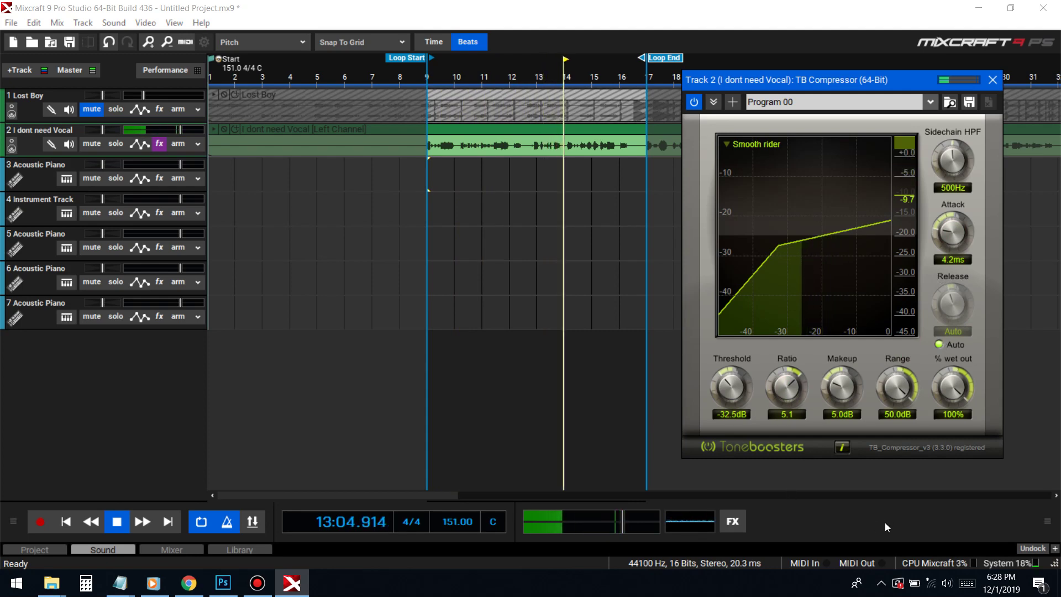
{"action": "key", "text": "space"}
{"action": "left_click", "coordinate": [430, 200]}
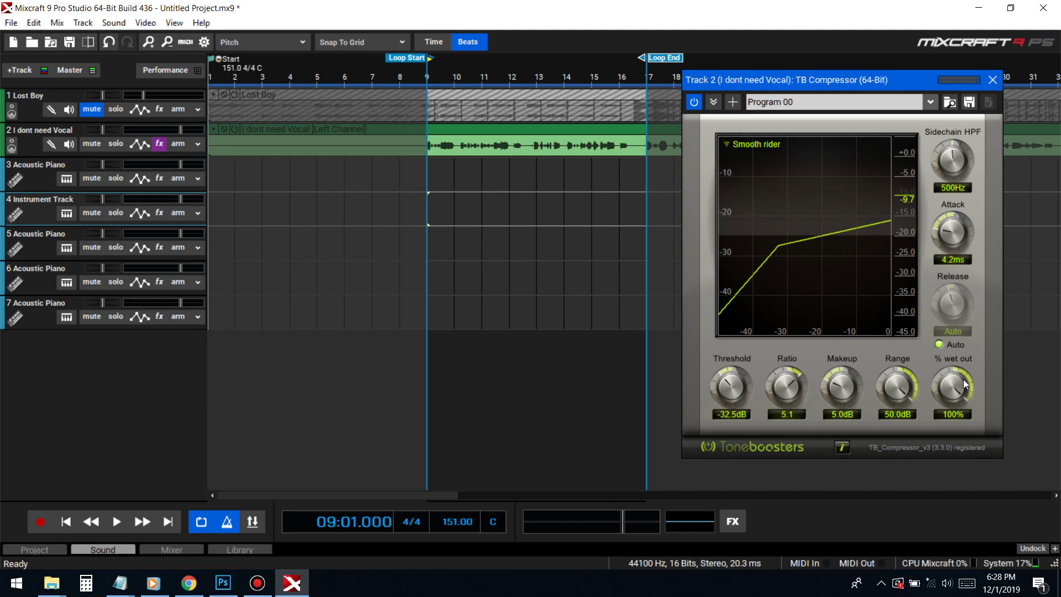
{"action": "key", "text": "space"}
{"action": "left_click_drag", "start_coordinate": [952, 384], "coordinate": [978, 518]}
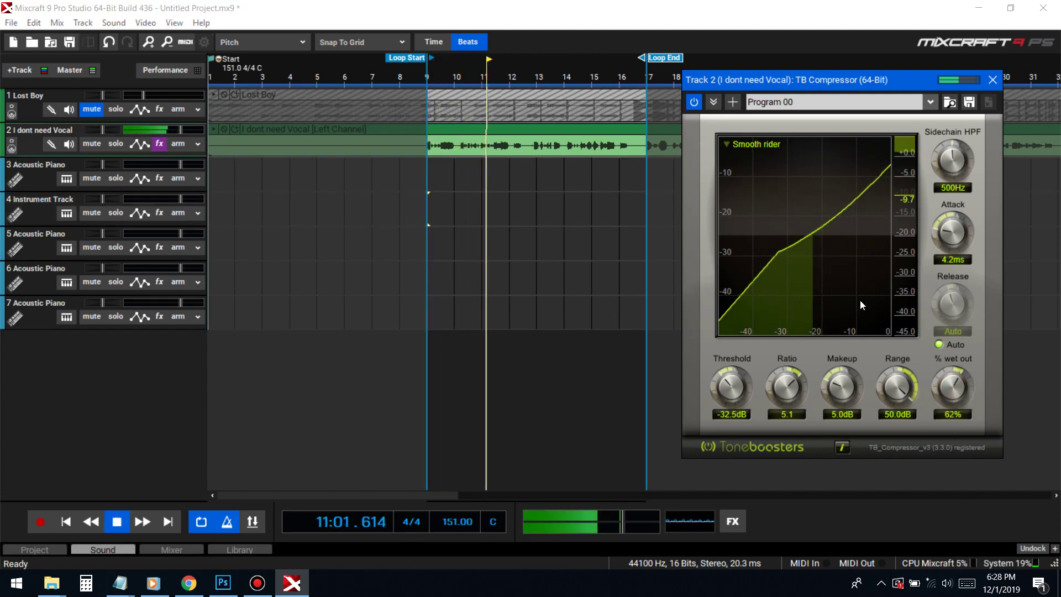
{"action": "left_click", "coordinate": [694, 102]}
{"action": "left_click", "coordinate": [694, 103]}
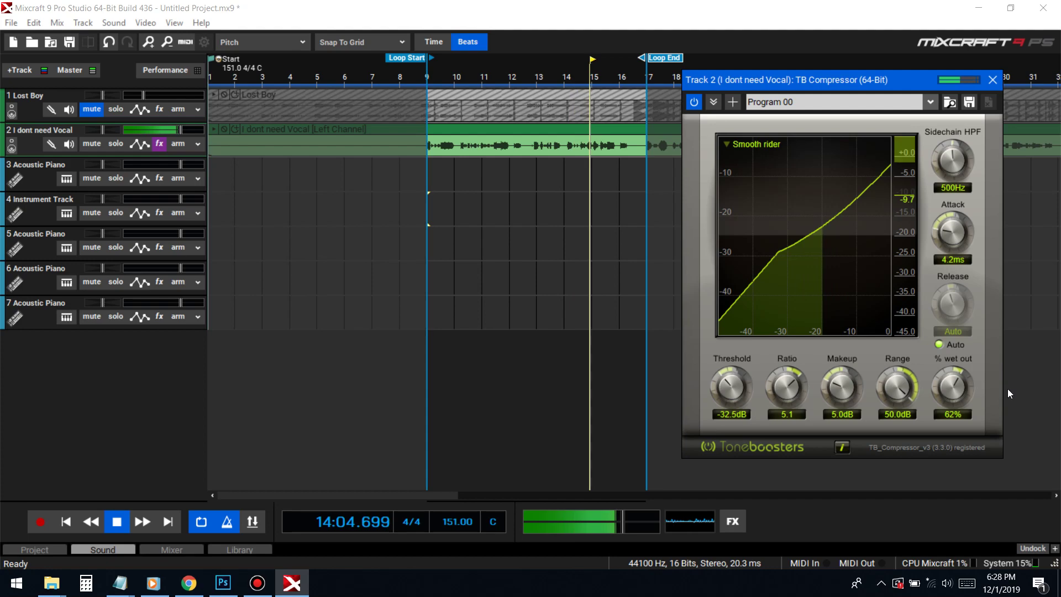
{"action": "left_click_drag", "start_coordinate": [954, 240], "coordinate": [983, 241]}
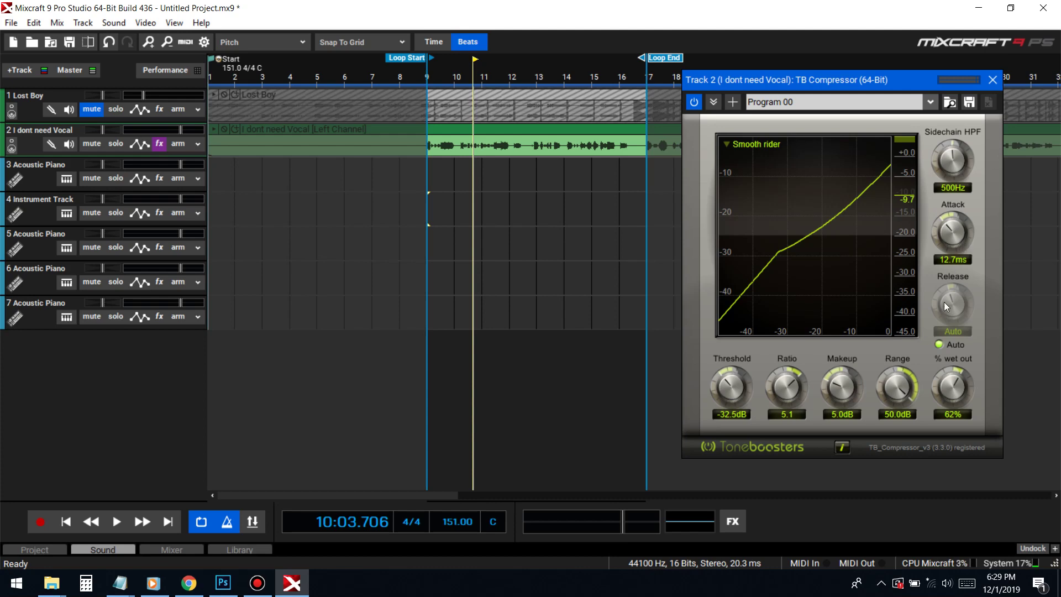
Switch release to manual and sweep the Release knob between about 61 and 428 ms.
{"action": "left_click", "coordinate": [938, 344]}
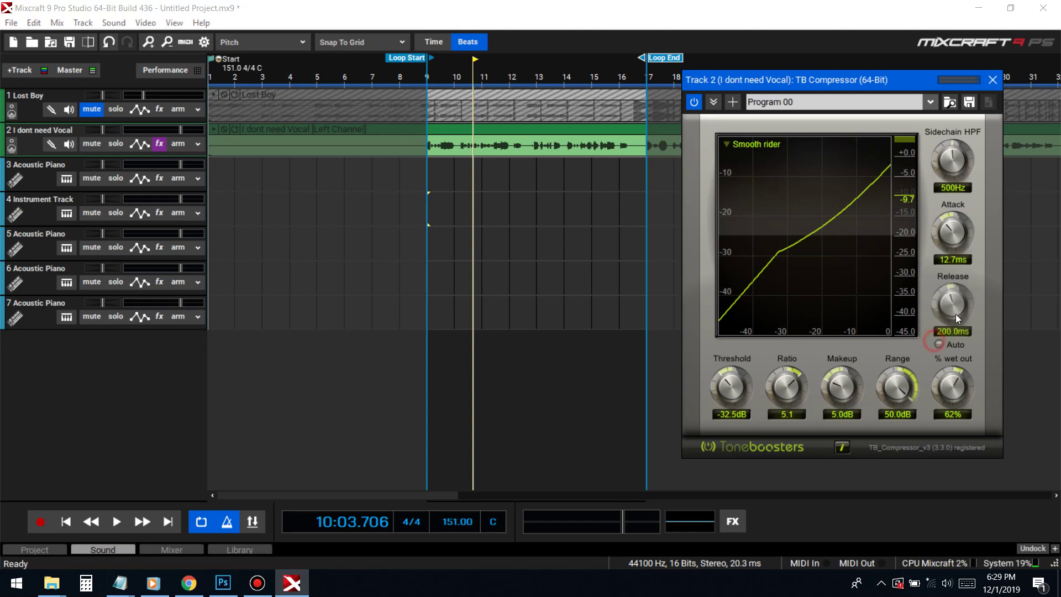
{"action": "left_click", "coordinate": [940, 344]}
{"action": "left_click", "coordinate": [940, 347]}
{"action": "left_click_drag", "start_coordinate": [960, 313], "coordinate": [913, 217]}
{"action": "left_click_drag", "start_coordinate": [956, 306], "coordinate": [975, 435]}
{"action": "left_click_drag", "start_coordinate": [964, 309], "coordinate": [999, 235]}
Audition from bar 9 toggling Auto release, leaving it off with Release at 381 ms.
{"action": "left_click", "coordinate": [424, 218]}
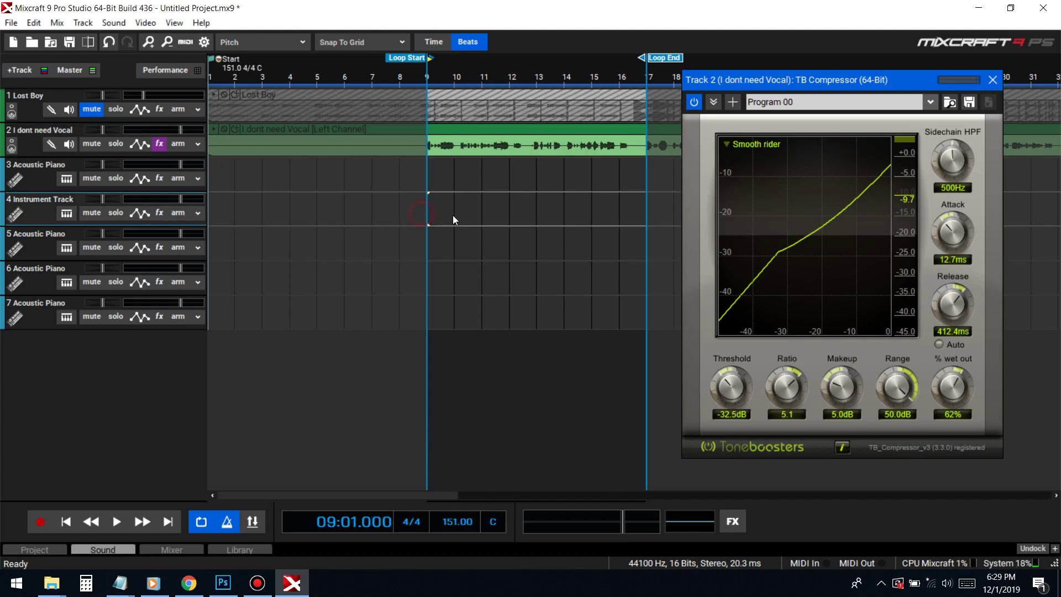
{"action": "key", "text": "space"}
{"action": "left_click_drag", "start_coordinate": [938, 307], "coordinate": [936, 313]}
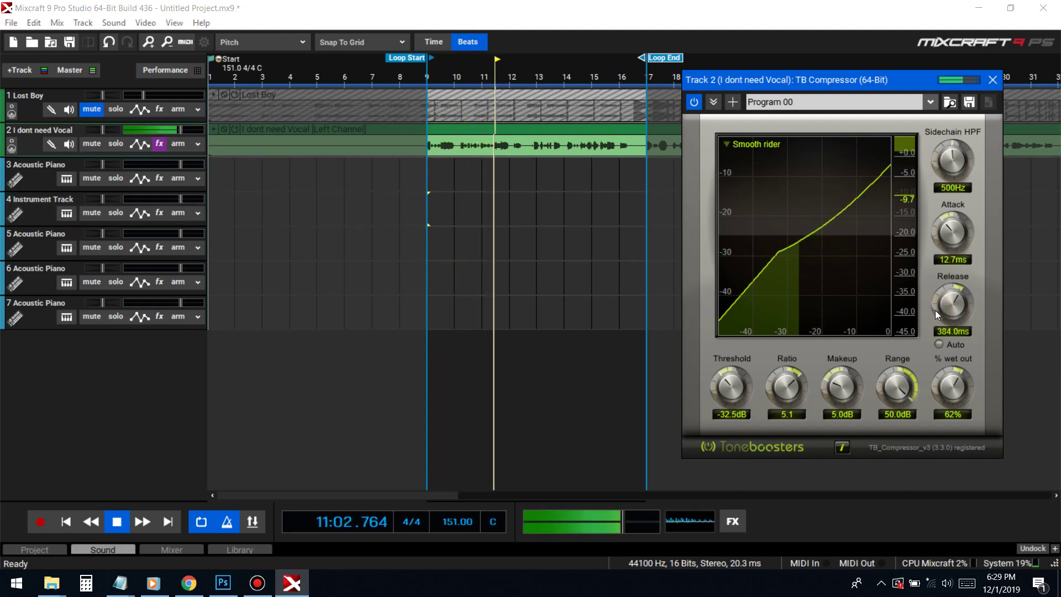
{"action": "left_click", "coordinate": [936, 344]}
{"action": "left_click", "coordinate": [938, 344]}
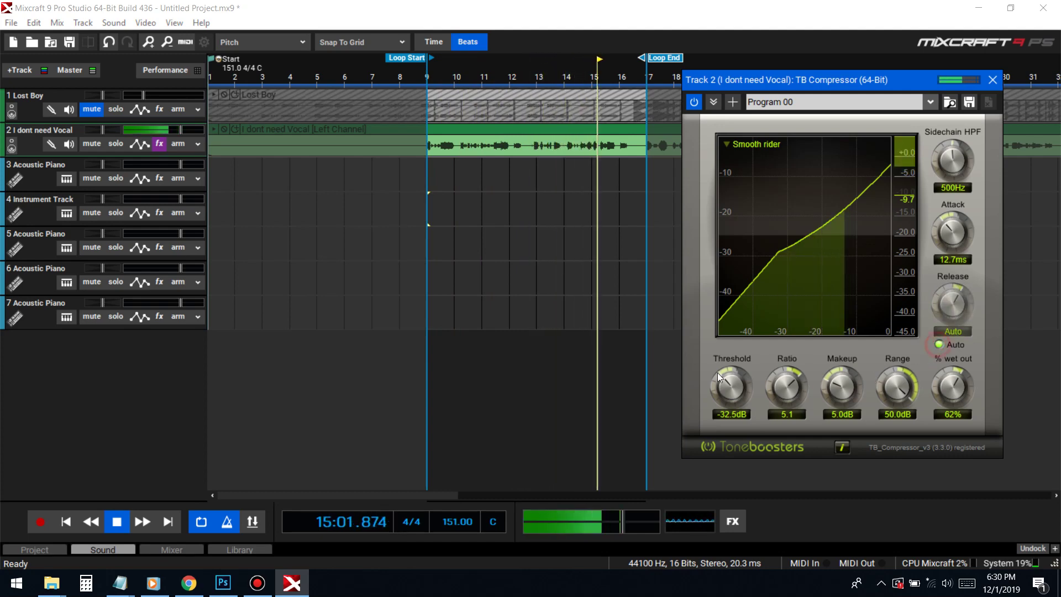
{"action": "left_click", "coordinate": [939, 344]}
{"action": "left_click", "coordinate": [939, 343]}
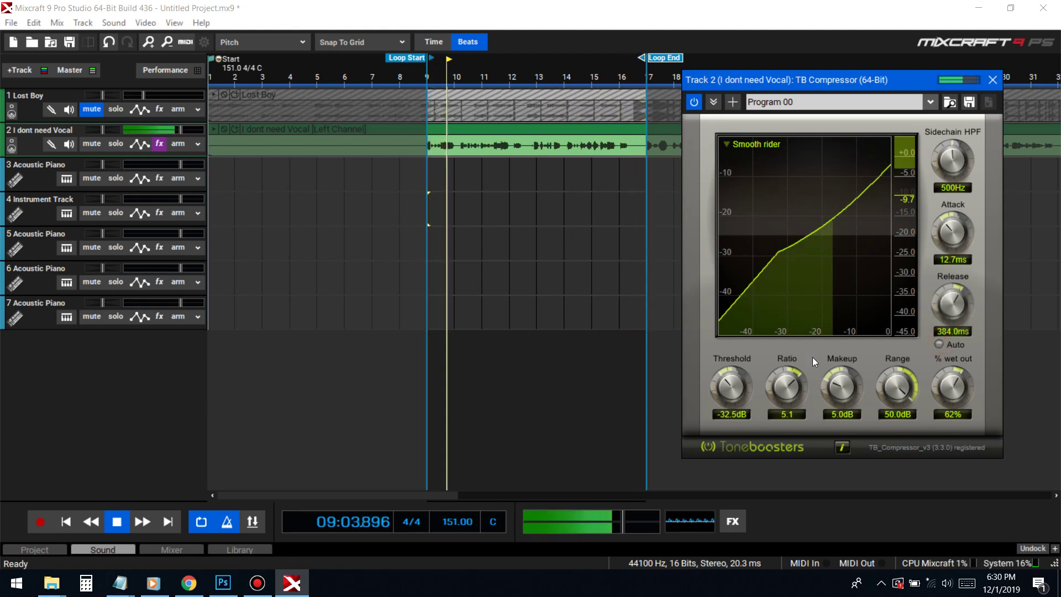
{"action": "key", "text": "space"}
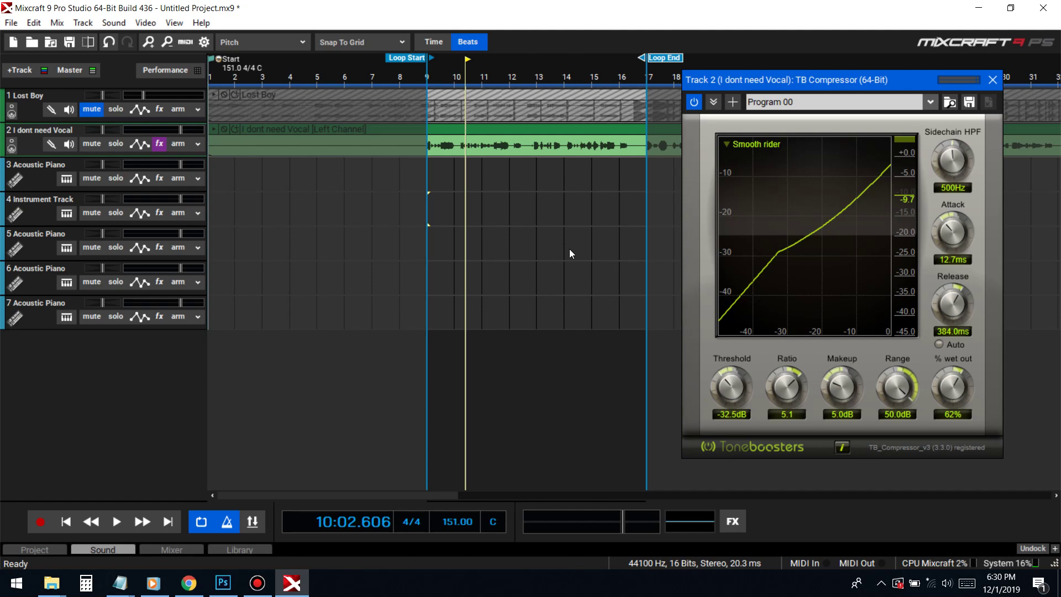
{"action": "left_click_drag", "start_coordinate": [955, 314], "coordinate": [955, 316]}
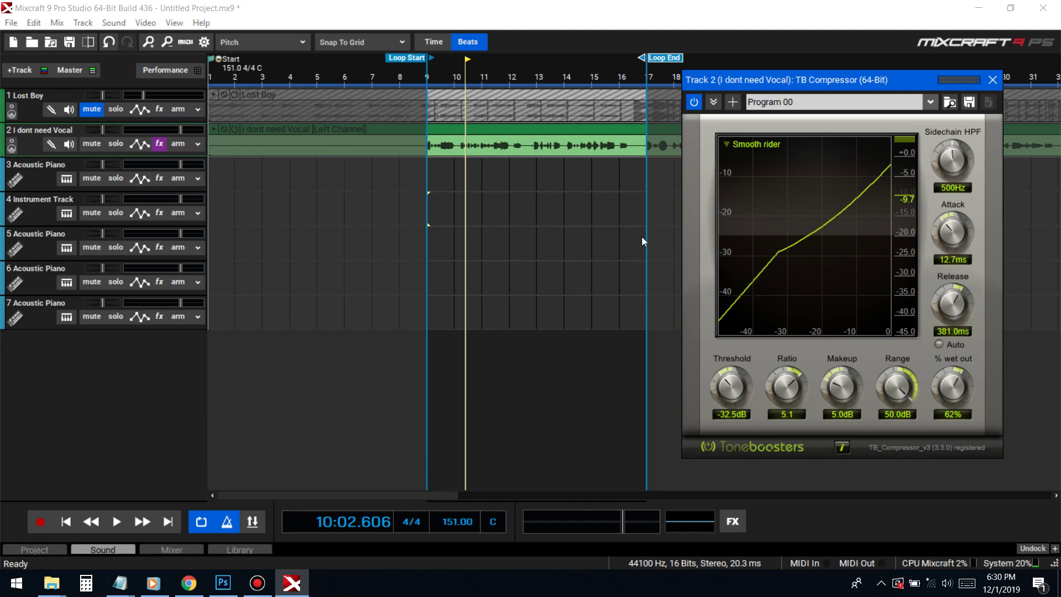
{"action": "left_click_drag", "start_coordinate": [819, 82], "coordinate": [809, 84]}
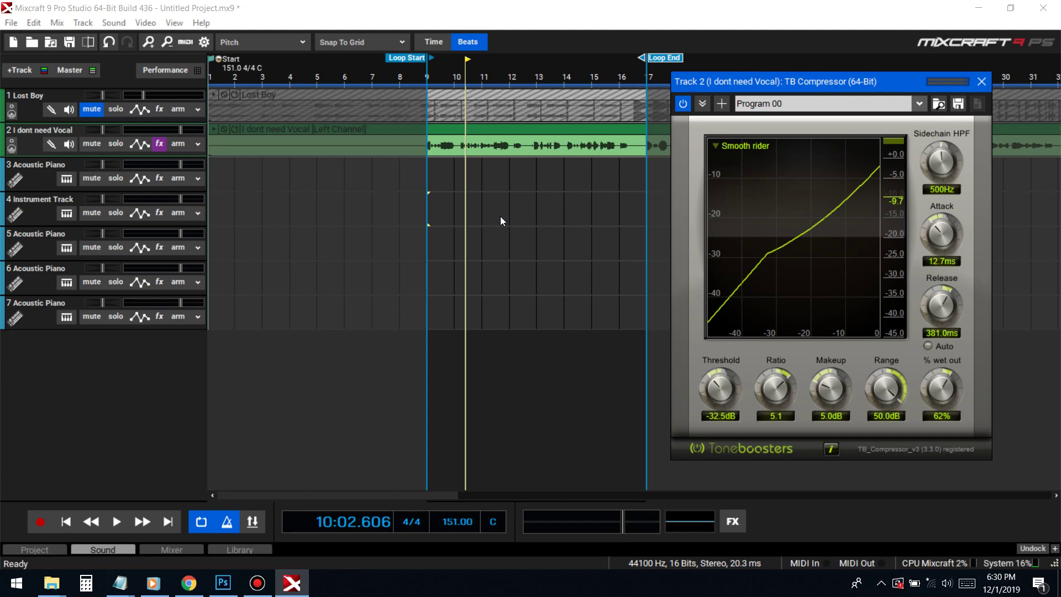
Play the loop from the start, lower the compressor wet mix to about 40%, and A/B its bypass.
{"action": "left_click", "coordinate": [433, 201]}
{"action": "key", "text": "space"}
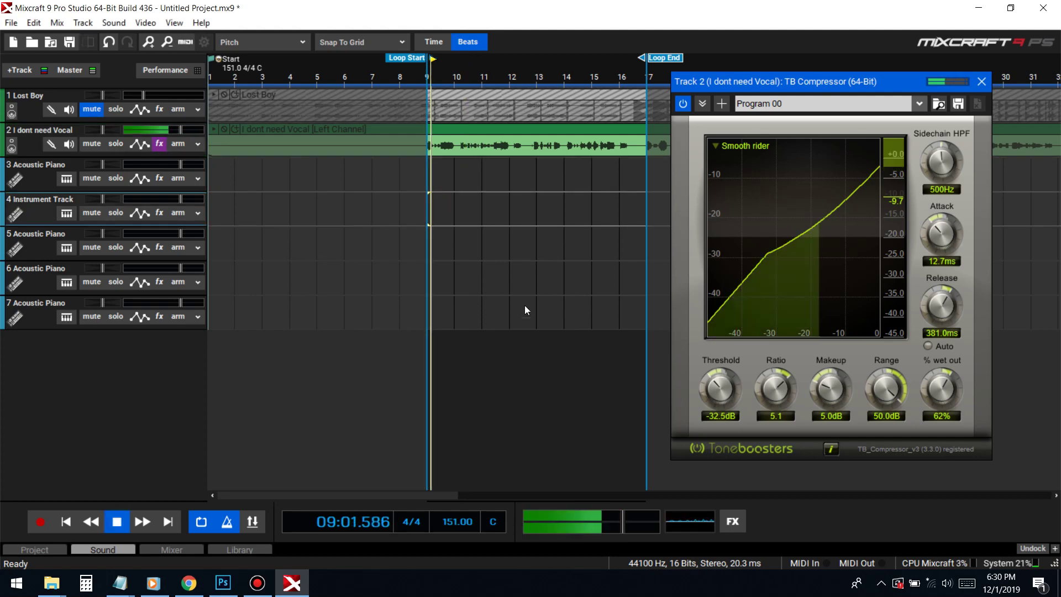
{"action": "left_click_drag", "start_coordinate": [945, 389], "coordinate": [947, 416]}
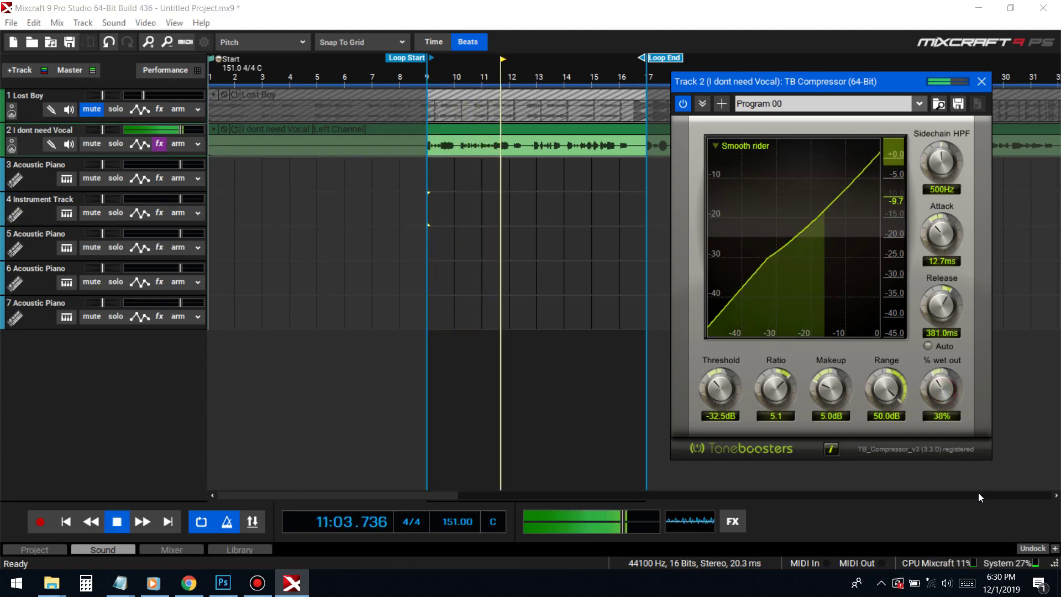
{"action": "left_click", "coordinate": [683, 104]}
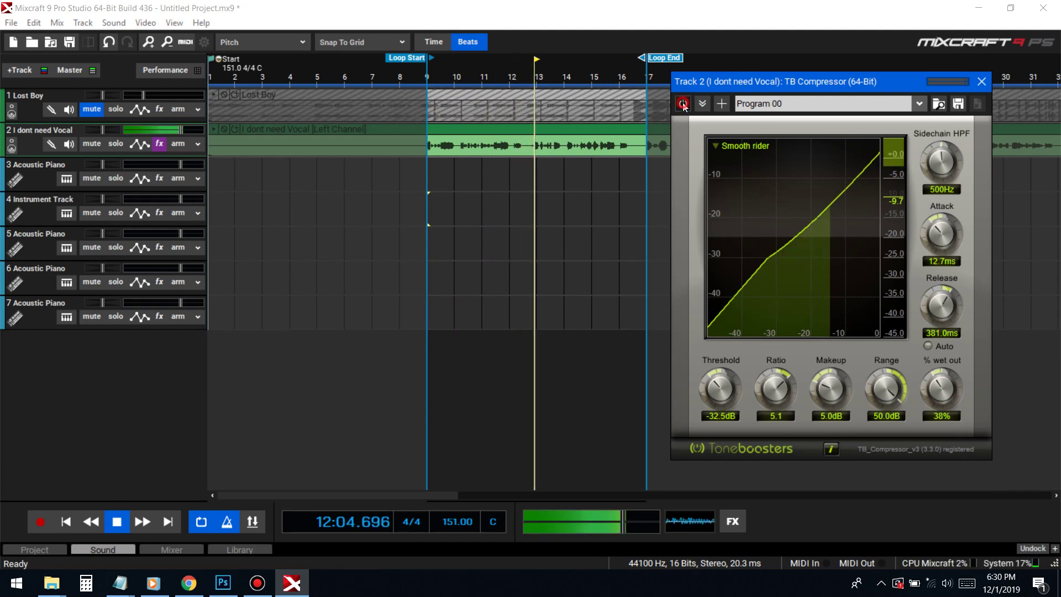
{"action": "left_click", "coordinate": [683, 104]}
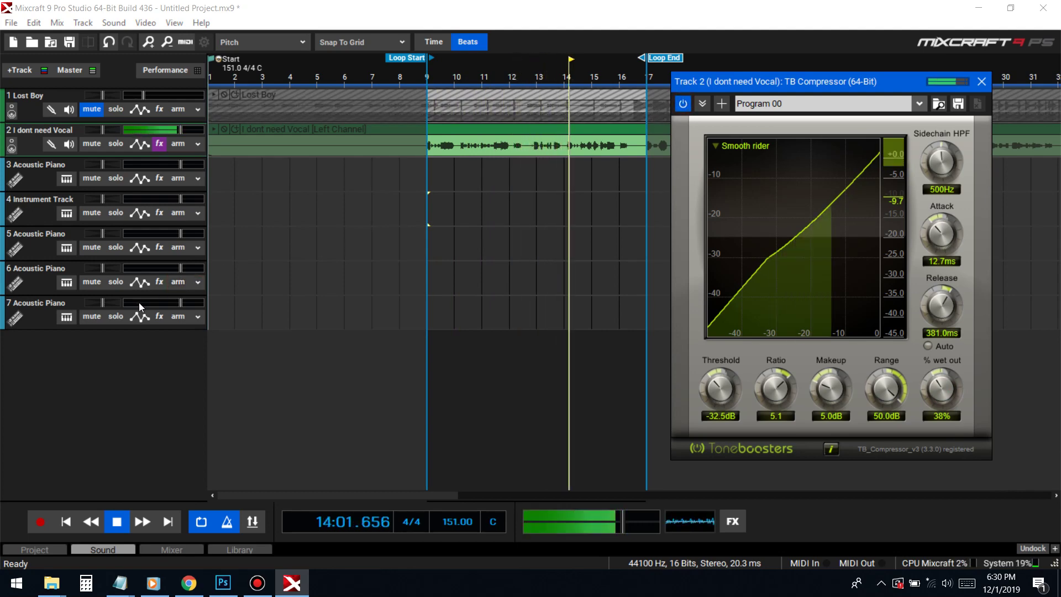
{"action": "left_click", "coordinate": [683, 104]}
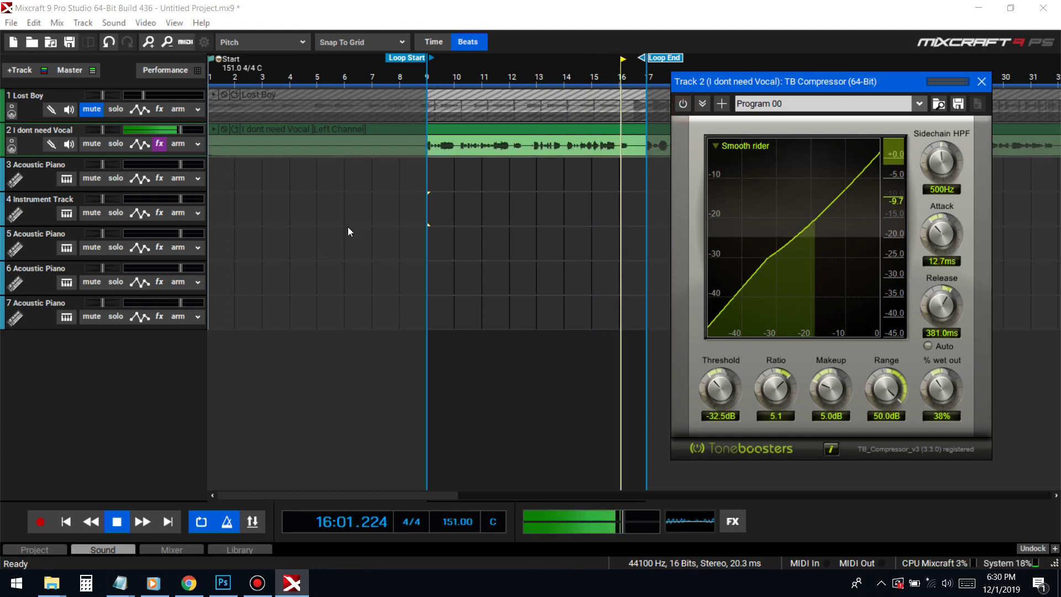
{"action": "left_click", "coordinate": [683, 104]}
Raise the compressor wet mix to 74% and compare again, leaving the compressor bypassed.
{"action": "left_click_drag", "start_coordinate": [936, 393], "coordinate": [898, 254]}
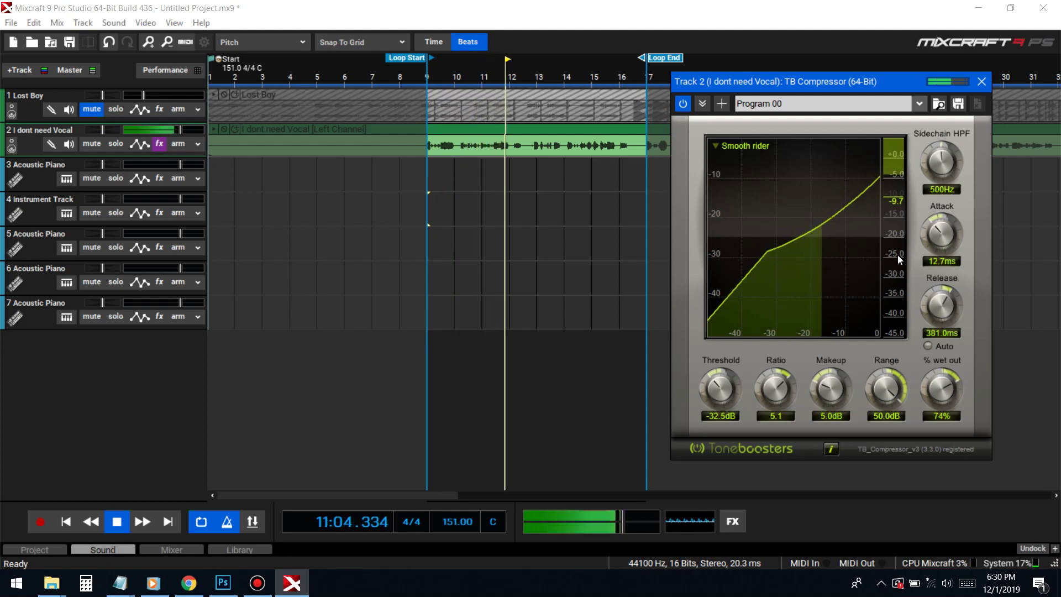
{"action": "left_click", "coordinate": [909, 355]}
{"action": "left_click", "coordinate": [684, 104]}
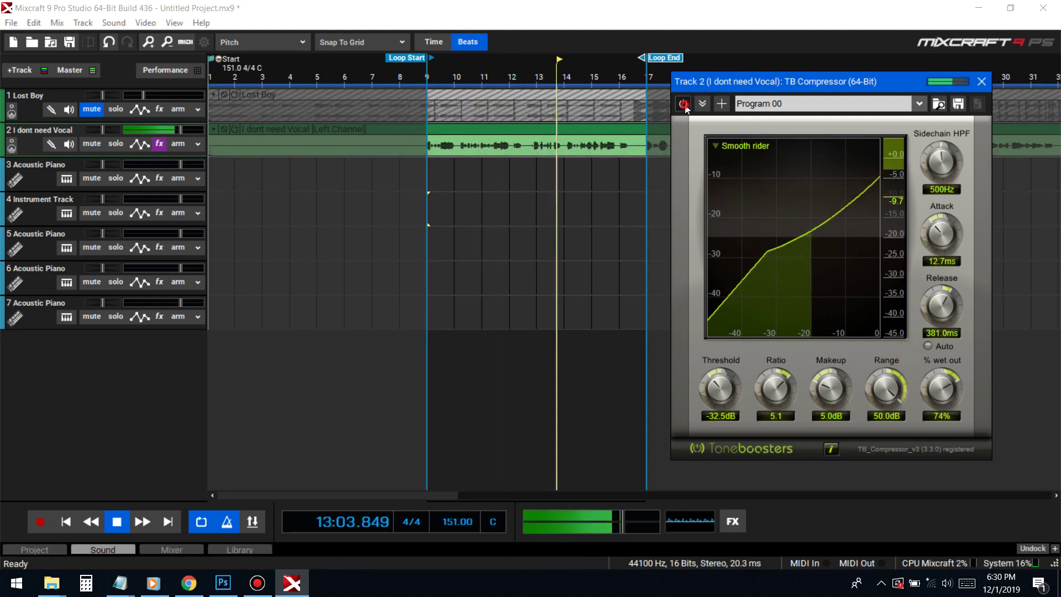
{"action": "left_click", "coordinate": [683, 103]}
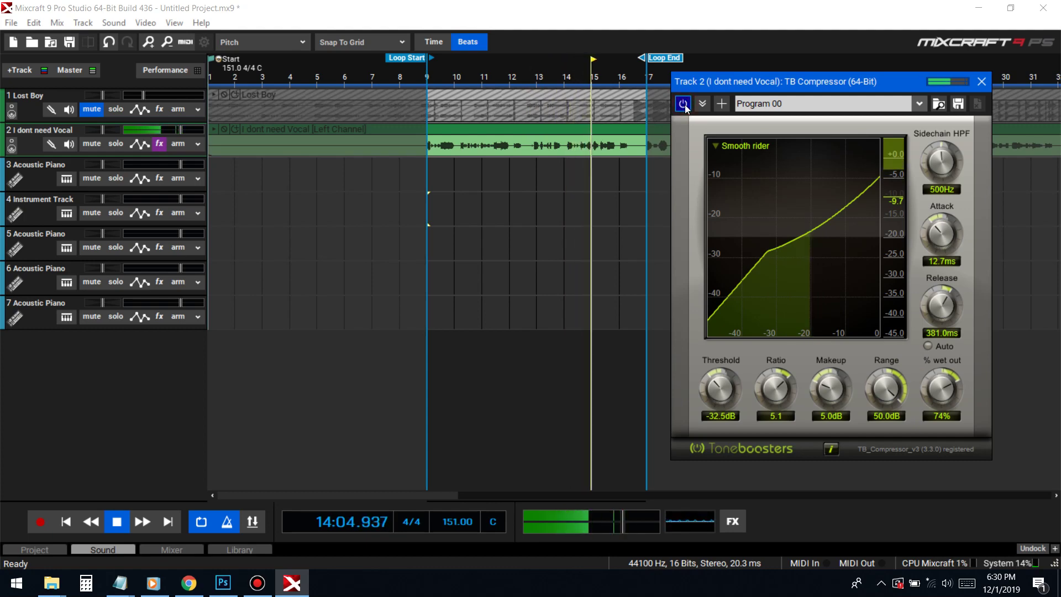
{"action": "left_click", "coordinate": [683, 104]}
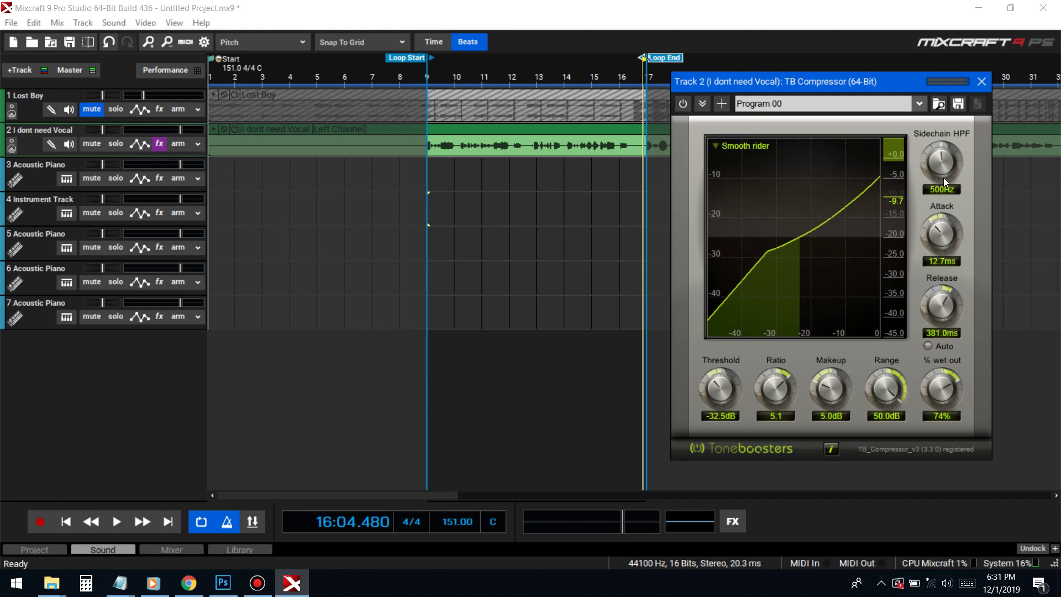
Add TB Parametric Equalizer to Track 3 by searching 'tb' in its effect list.
{"action": "left_click", "coordinate": [160, 178]}
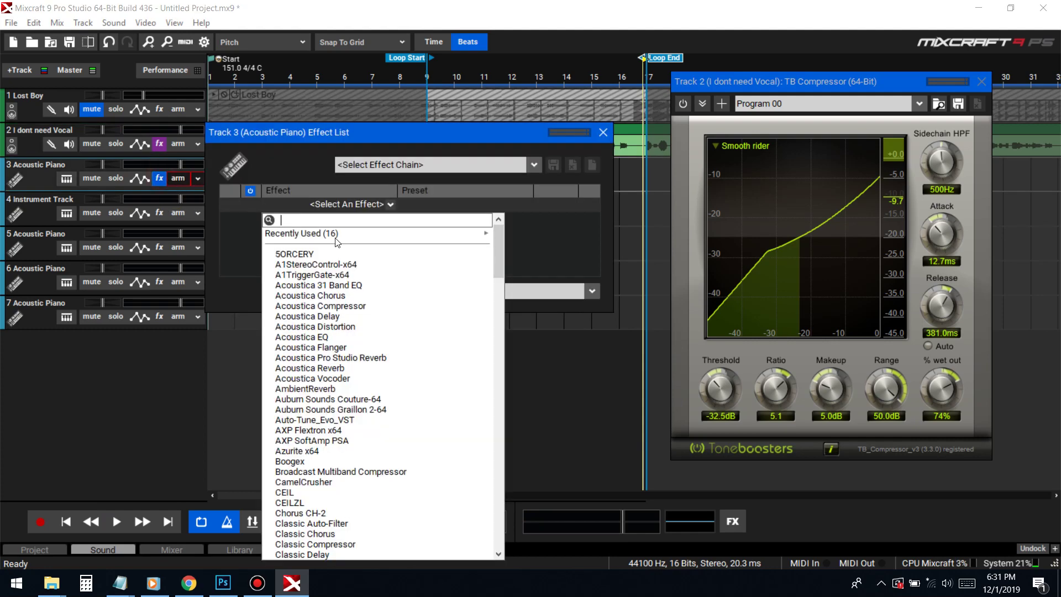
{"action": "type", "text": "tb"}
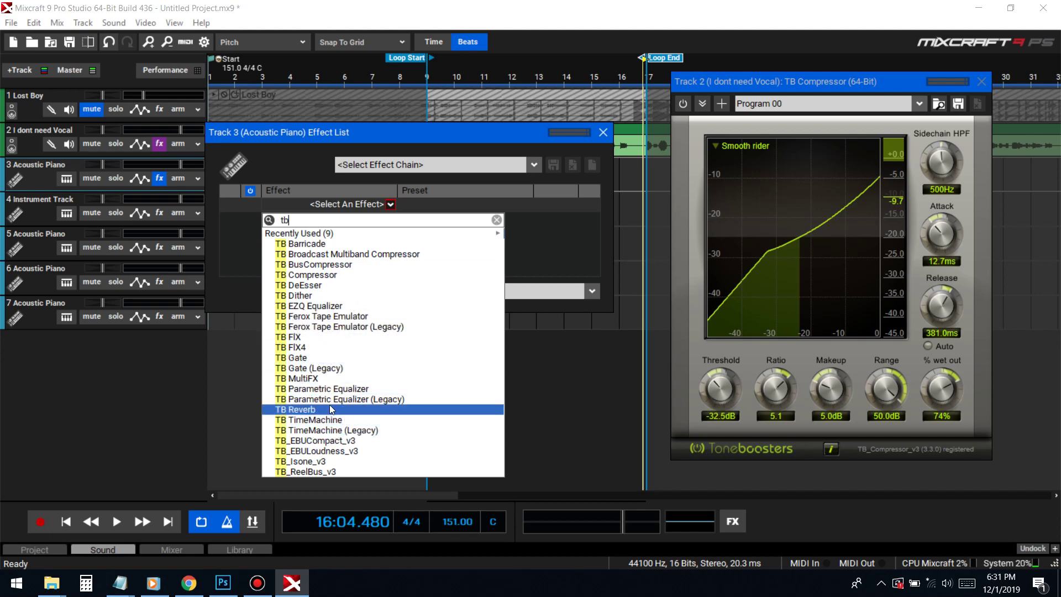
{"action": "left_click", "coordinate": [335, 389]}
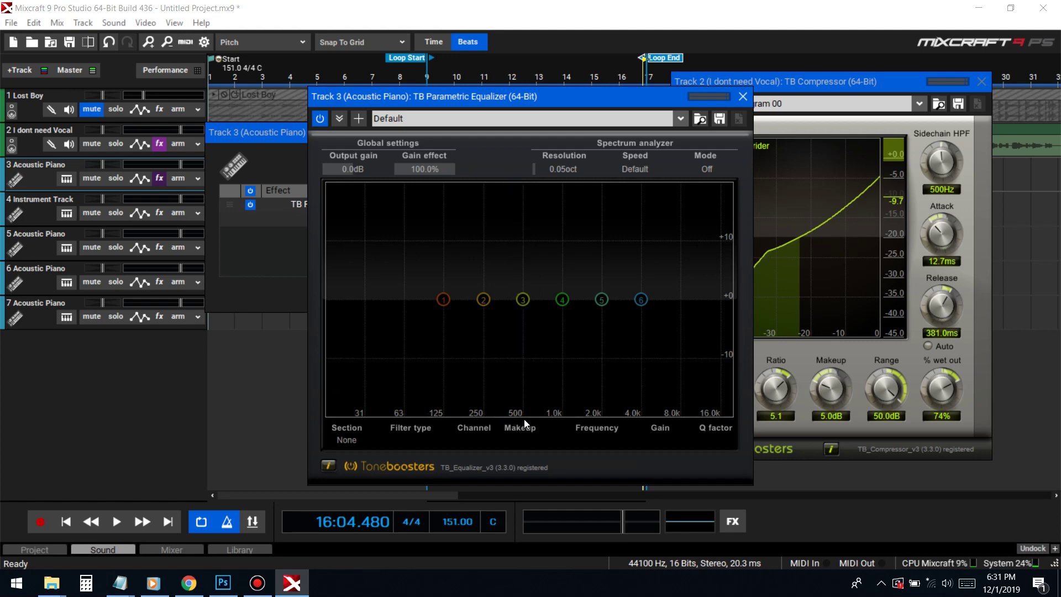
Make EQ section 3 a low cut filter at about 231 Hz with Q 0.68.
{"action": "mouse_move", "coordinate": [521, 301]}
{"action": "left_mouse_down"}
{"action": "mouse_move", "coordinate": [506, 425]}
{"action": "mouse_move", "coordinate": [503, 415]}
{"action": "left_mouse_up"}
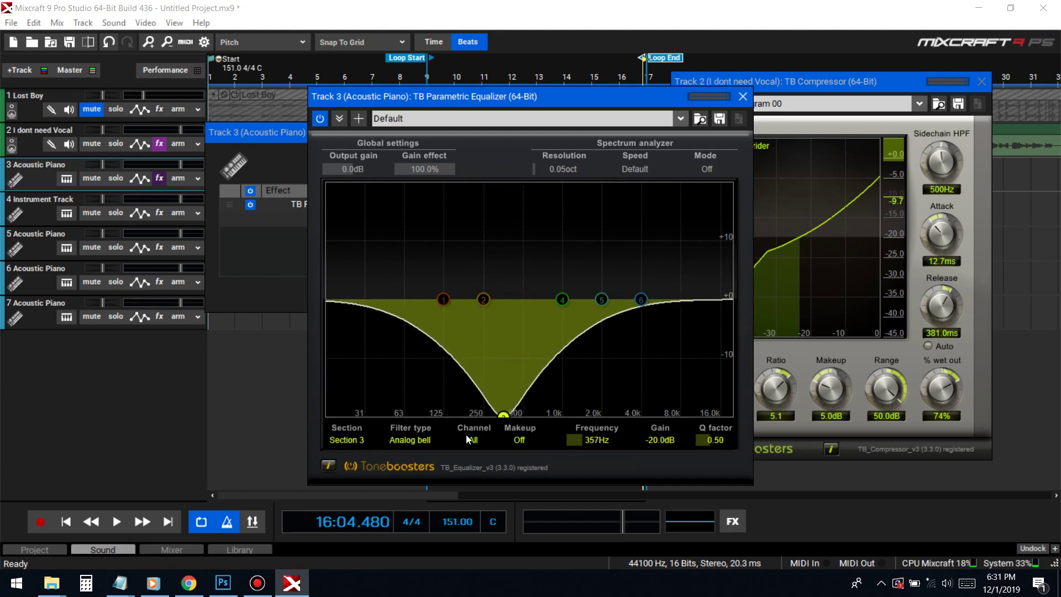
{"action": "left_click", "coordinate": [340, 440]}
{"action": "left_click", "coordinate": [398, 440]}
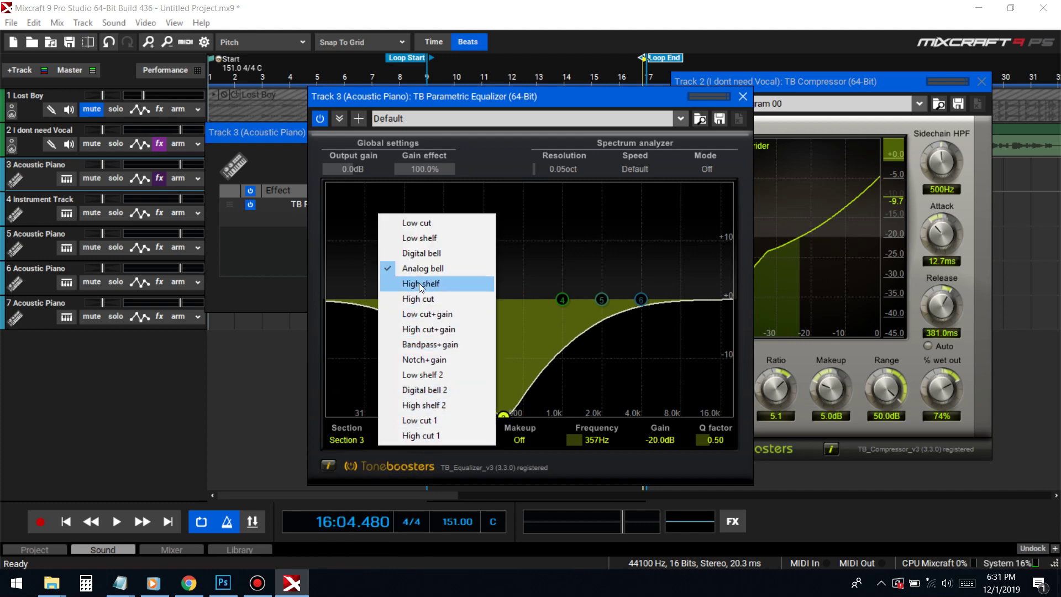
{"action": "left_click", "coordinate": [436, 226]}
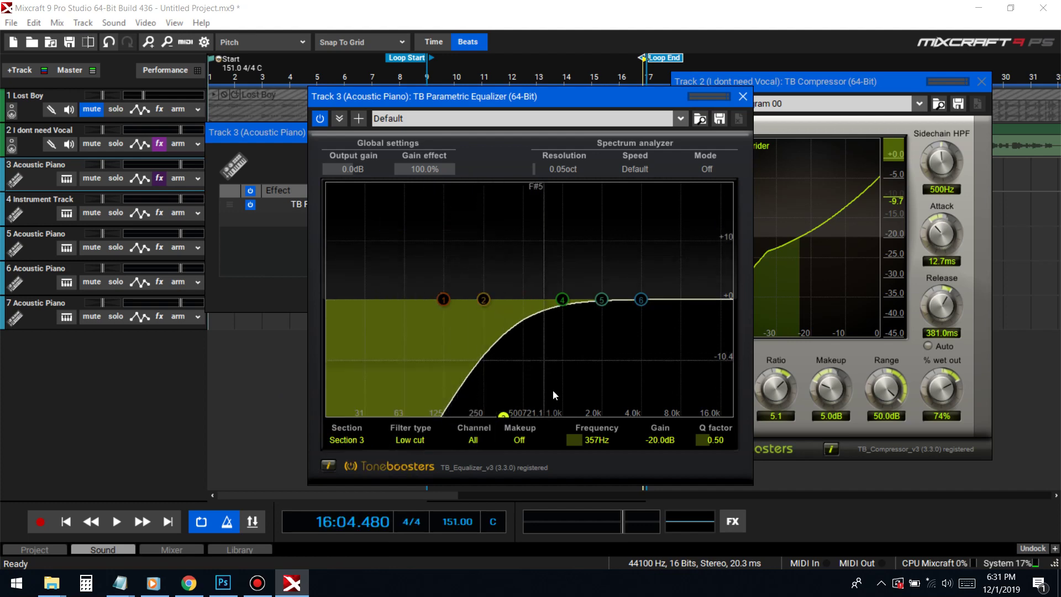
{"action": "left_click_drag", "start_coordinate": [502, 415], "coordinate": [562, 404]}
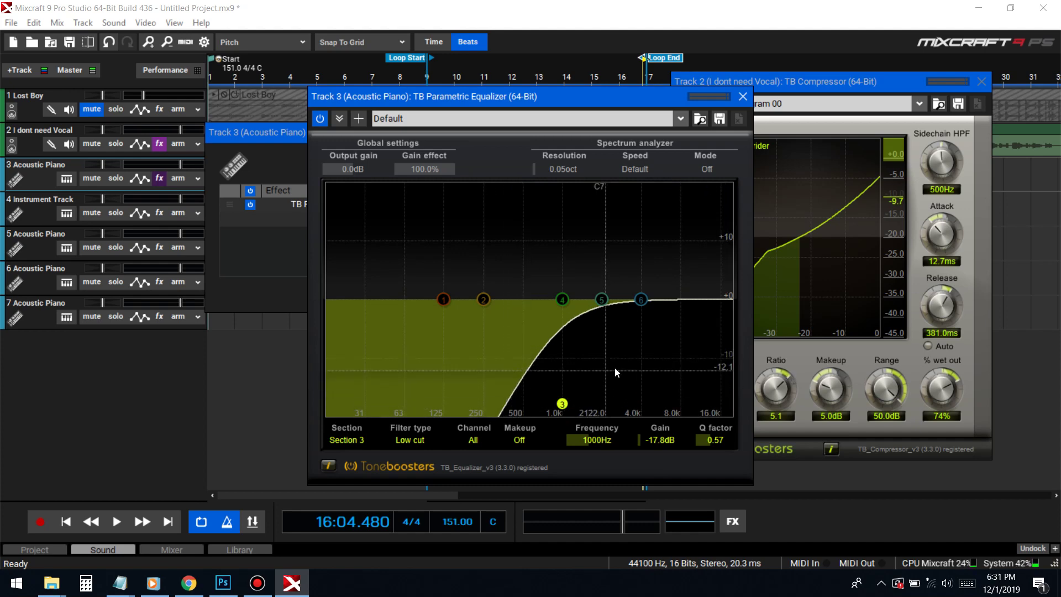
{"action": "left_click_drag", "start_coordinate": [562, 403], "coordinate": [481, 412]}
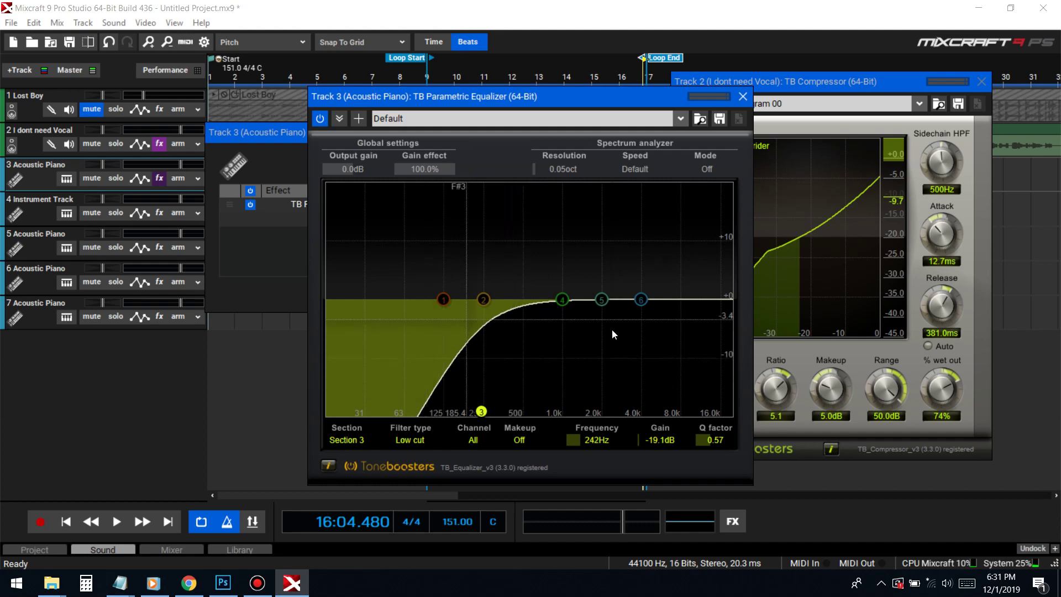
{"action": "left_click_drag", "start_coordinate": [481, 411], "coordinate": [451, 349]}
{"action": "left_click_drag", "start_coordinate": [712, 449], "coordinate": [713, 445]}
{"action": "left_click_drag", "start_coordinate": [443, 356], "coordinate": [481, 360]}
Close the equalizer and, while playing, lower the compressor's sidechain high-pass to about 240 Hz.
{"action": "left_click_drag", "start_coordinate": [946, 164], "coordinate": [999, 271]}
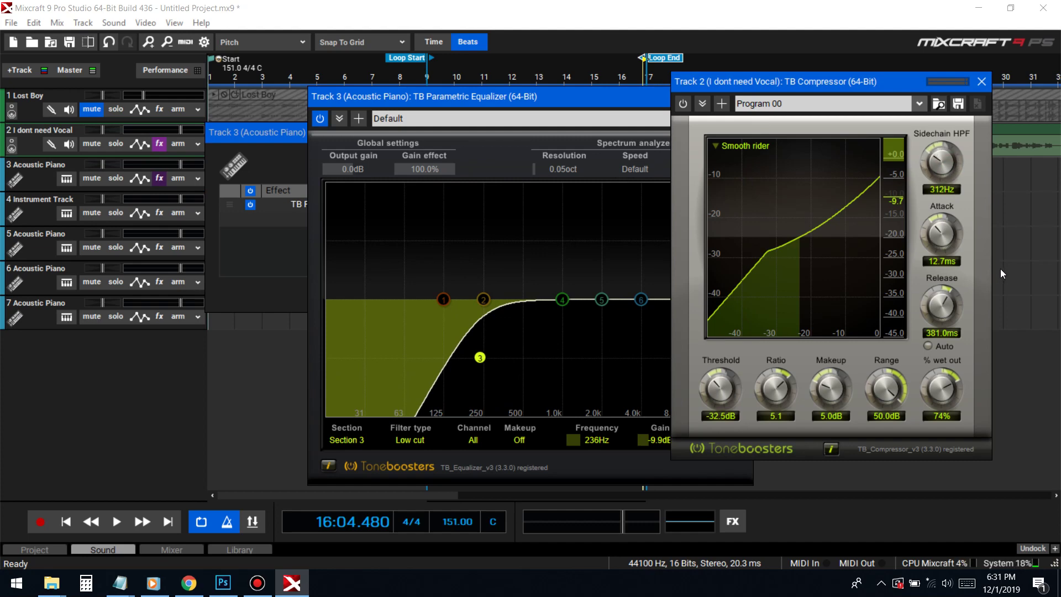
{"action": "left_click", "coordinate": [516, 99]}
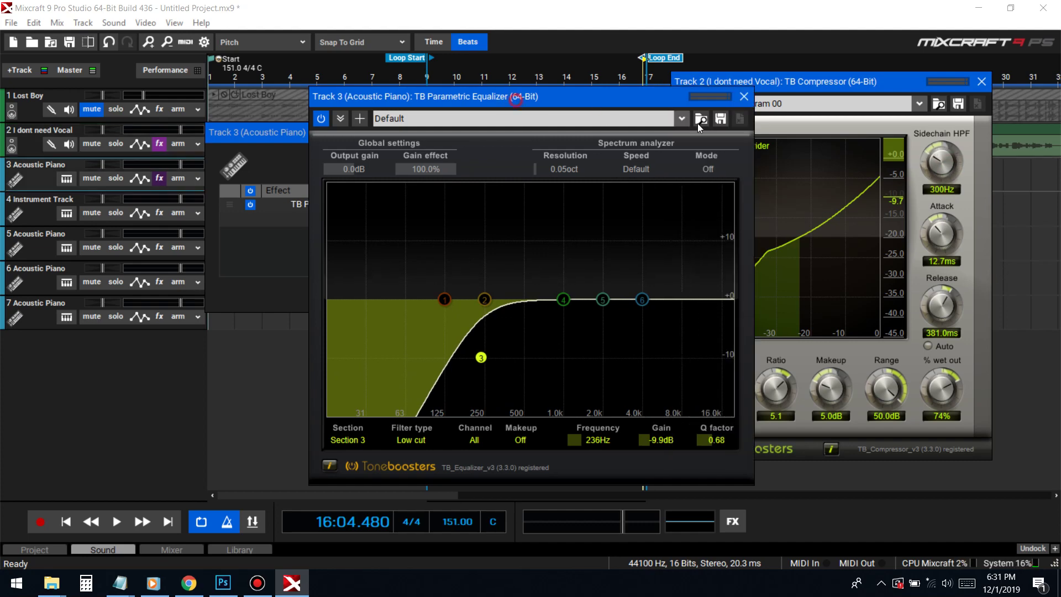
{"action": "left_click", "coordinate": [744, 98]}
{"action": "key", "text": "space"}
{"action": "left_click_drag", "start_coordinate": [947, 164], "coordinate": [955, 192]}
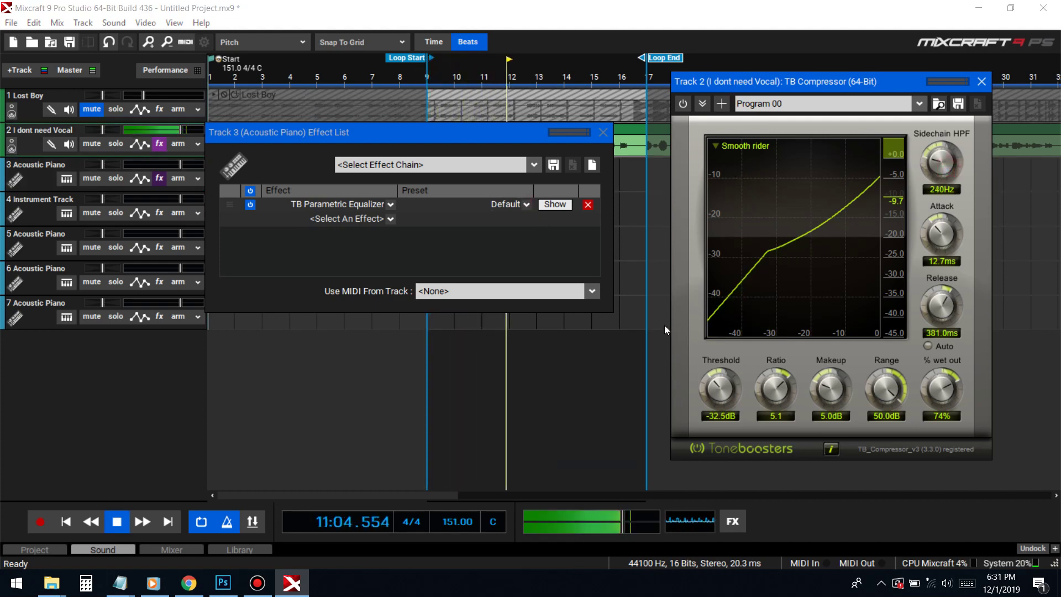
While playing the vocal, turn the compressor's sidechain high-pass down to about 134 Hz.
{"action": "key", "text": "space"}
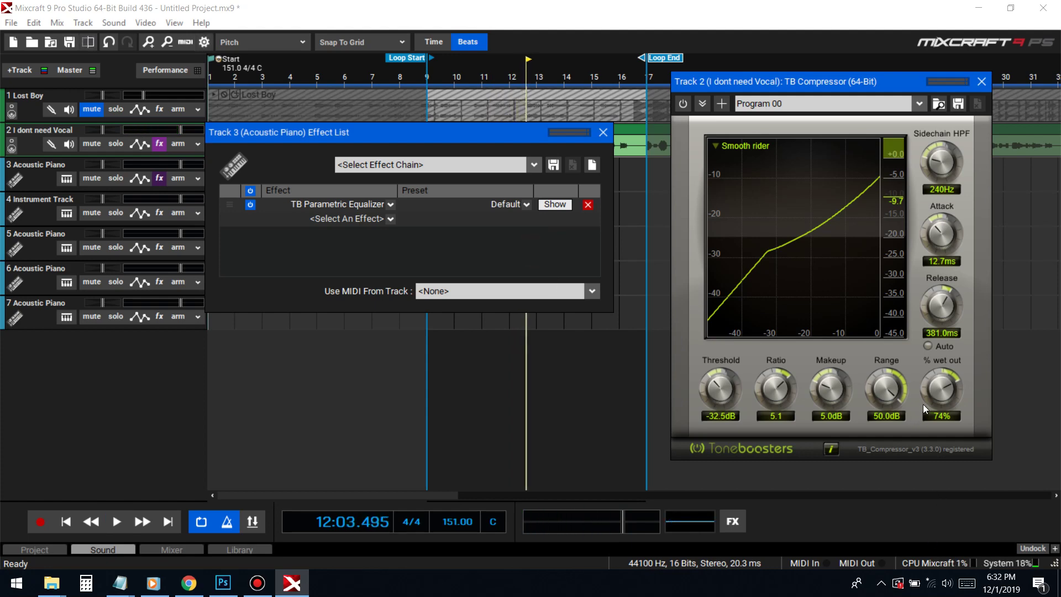
{"action": "key", "text": "space"}
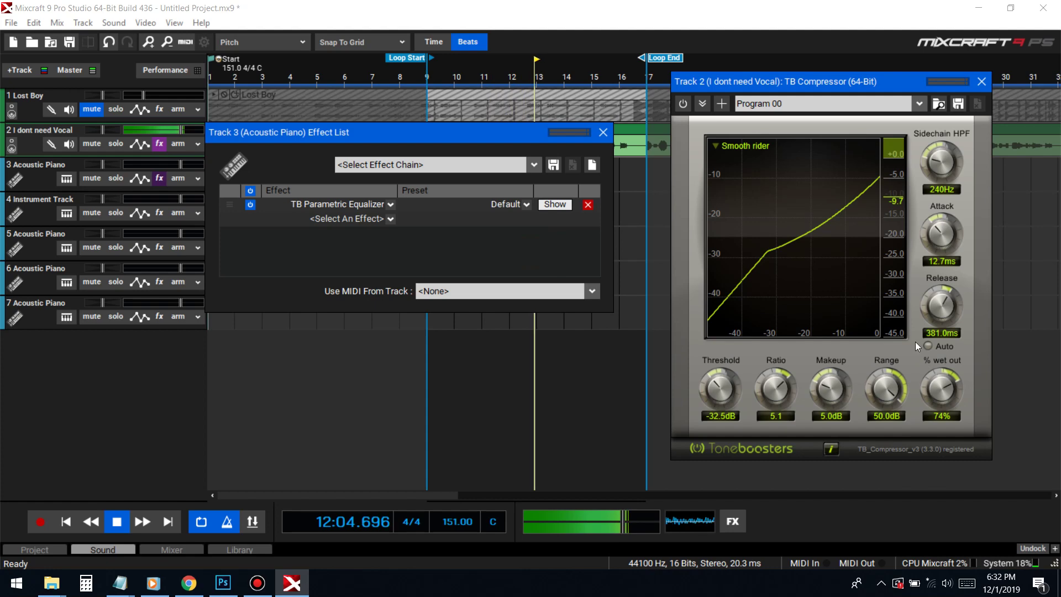
{"action": "left_click_drag", "start_coordinate": [927, 178], "coordinate": [981, 236]}
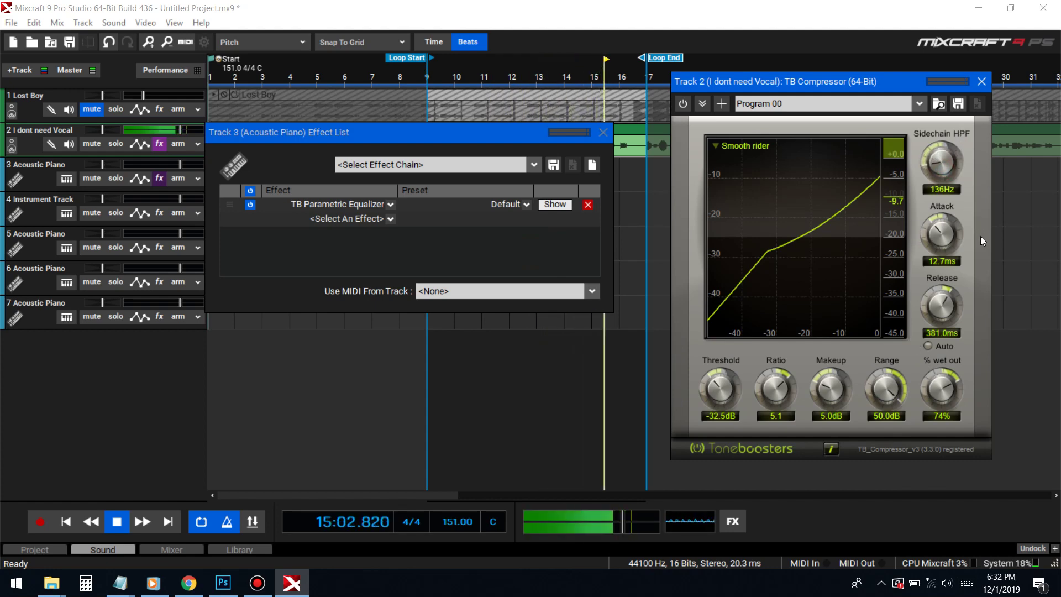
{"action": "left_click", "coordinate": [904, 520]}
{"action": "key", "text": "space"}
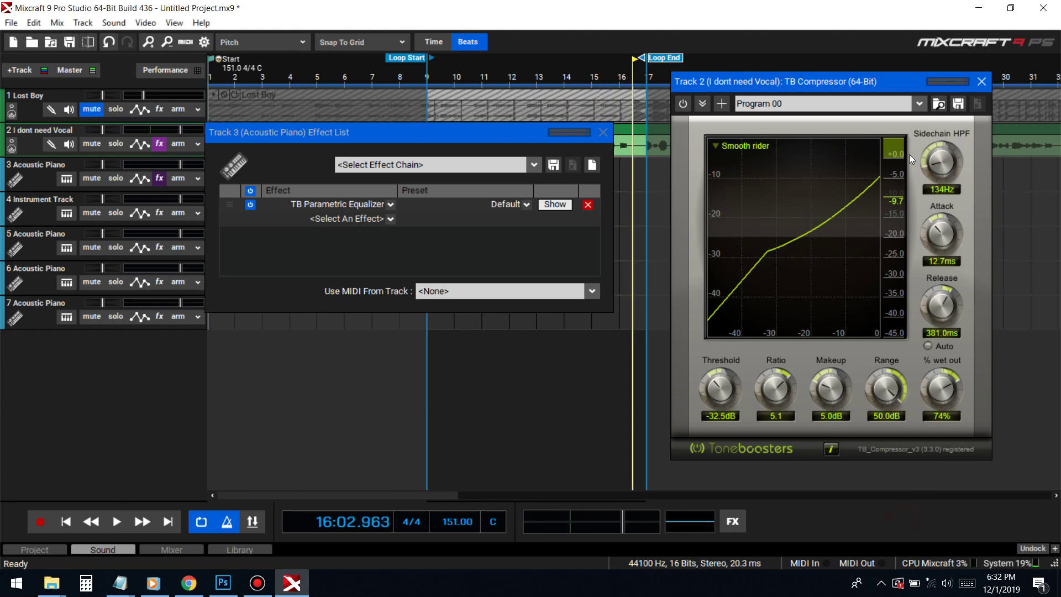
Close the piano track's effect list and open the vocal track's effect list.
{"action": "left_click", "coordinate": [603, 133]}
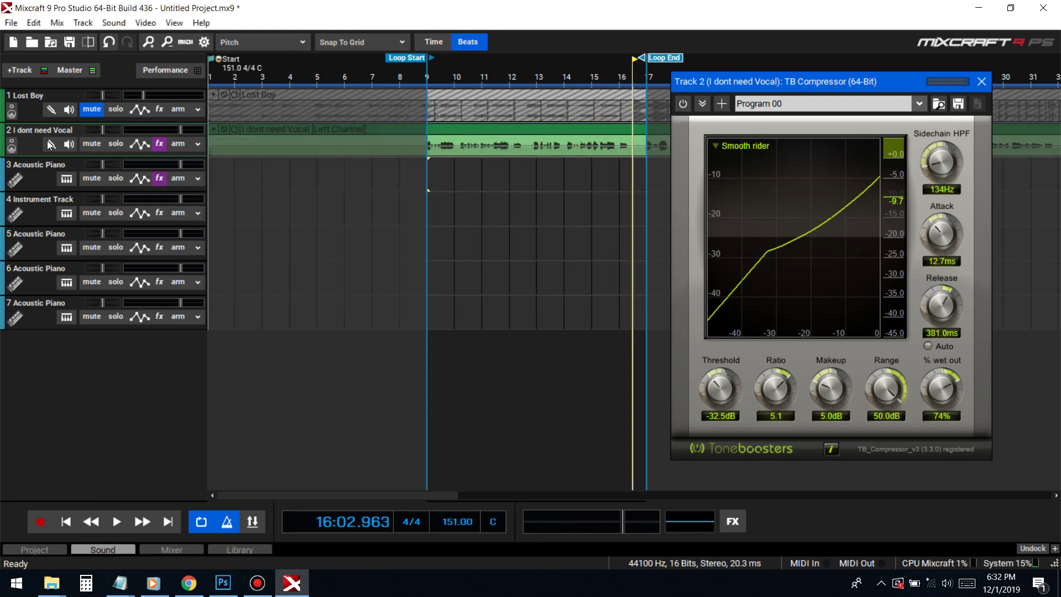
{"action": "left_click", "coordinate": [158, 179]}
{"action": "left_click", "coordinate": [603, 133]}
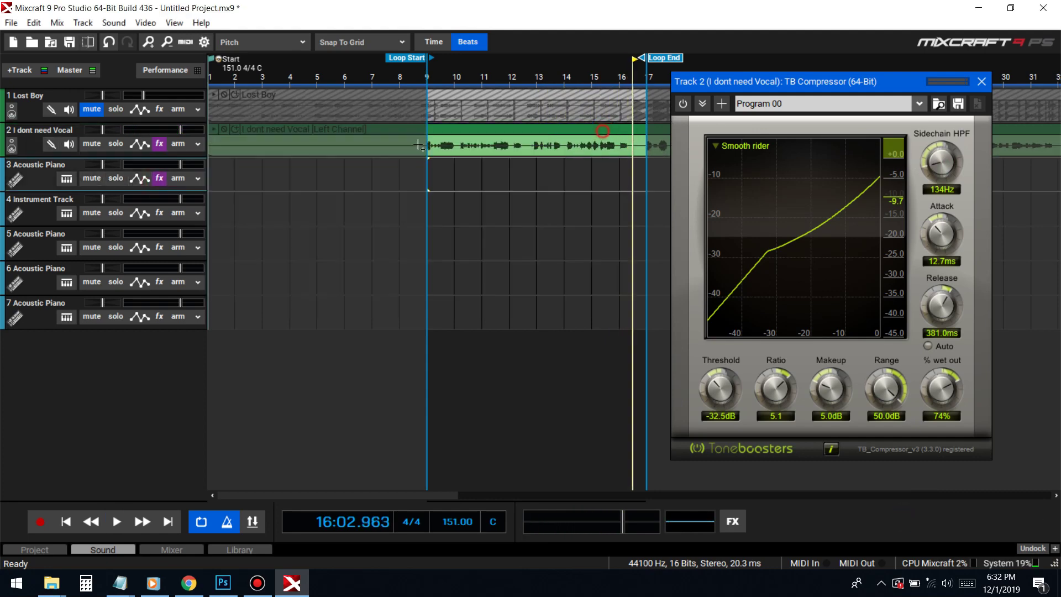
{"action": "left_click", "coordinate": [159, 143]}
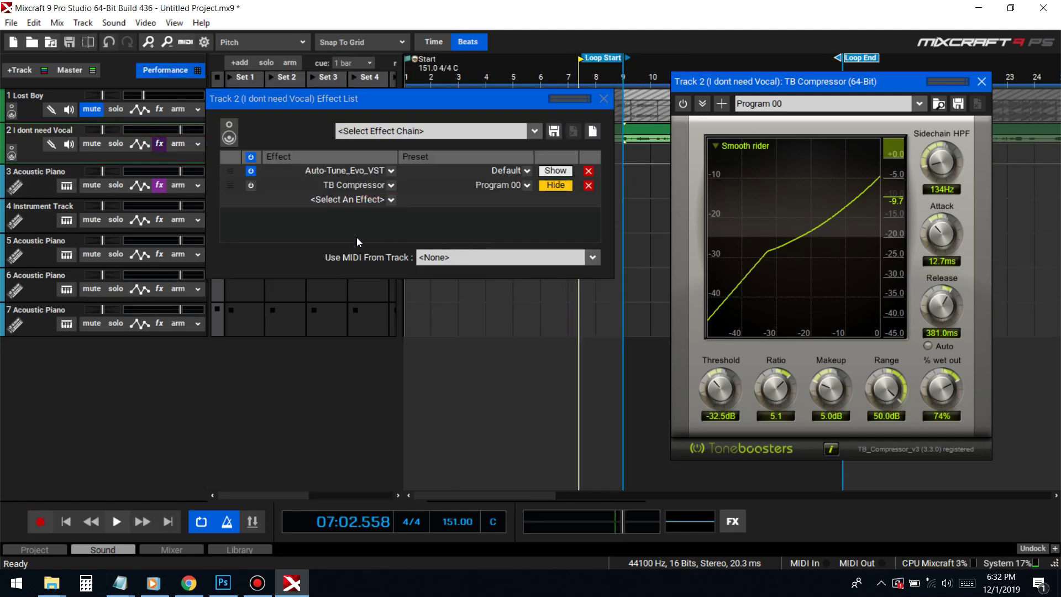
Add FabFilter Pro-Q 2 x64 to the vocal chain by searching 'pro' in Select An Effect.
{"action": "left_click", "coordinate": [604, 98]}
{"action": "left_click", "coordinate": [168, 70]}
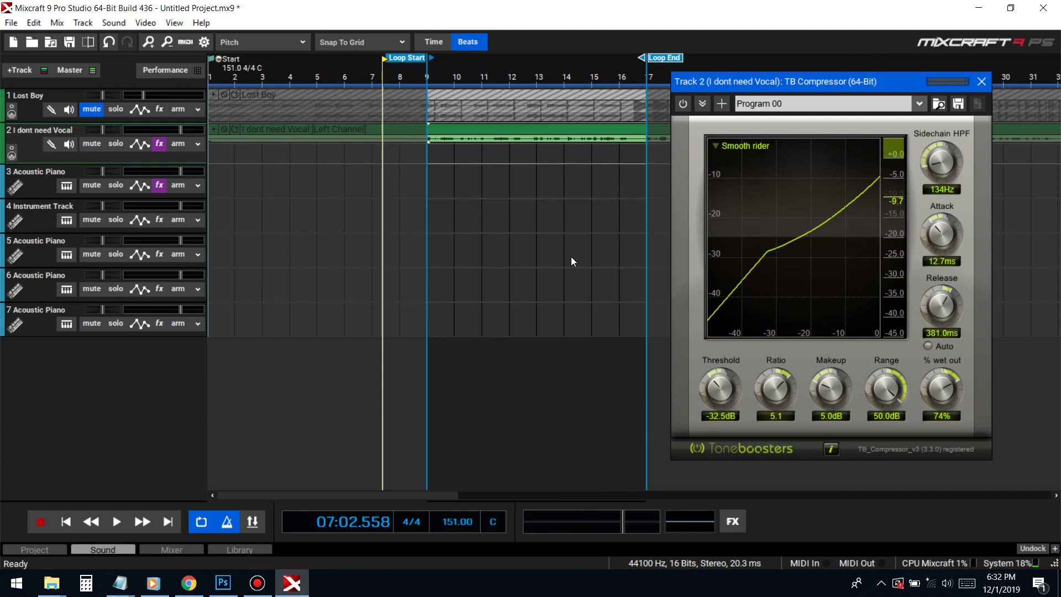
{"action": "key", "text": "ctrl+z"}
{"action": "left_click", "coordinate": [159, 144]}
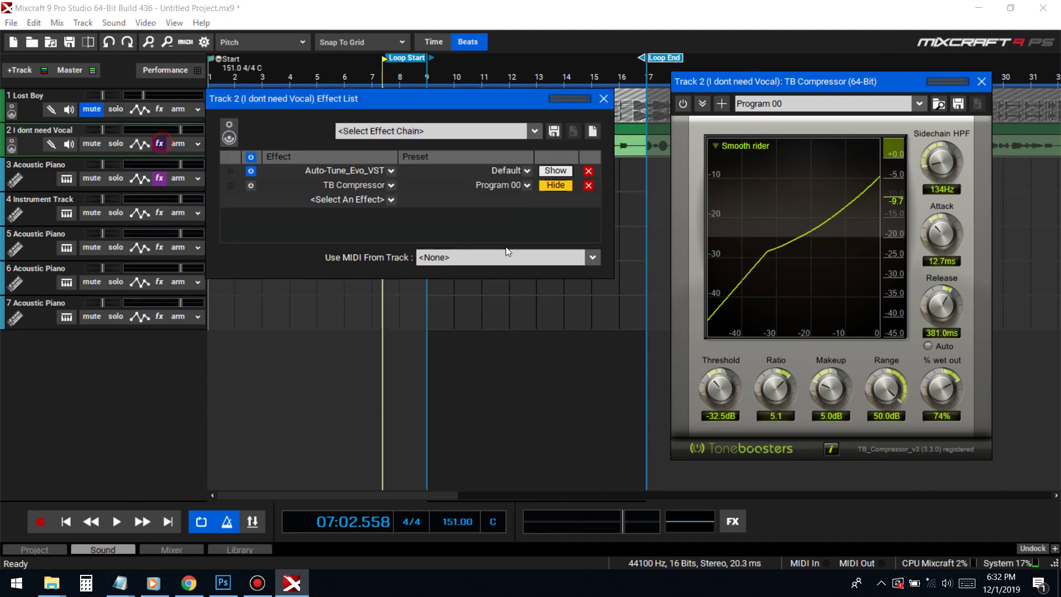
{"action": "left_click", "coordinate": [364, 200]}
{"action": "type", "text": "pro"}
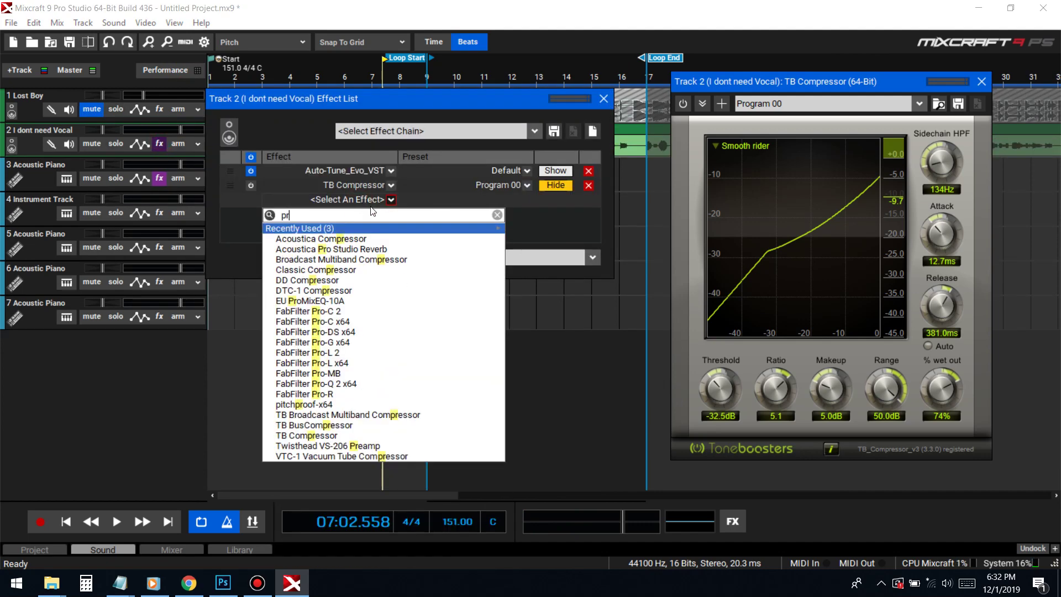
{"action": "left_click", "coordinate": [400, 333]}
Set the compressor's sidechain high-pass to 20 Hz while playing, then close Pro-Q 2.
{"action": "left_click_drag", "start_coordinate": [693, 82], "coordinate": [531, 74]}
{"action": "left_click_drag", "start_coordinate": [571, 128], "coordinate": [506, 113]}
{"action": "key", "text": "space"}
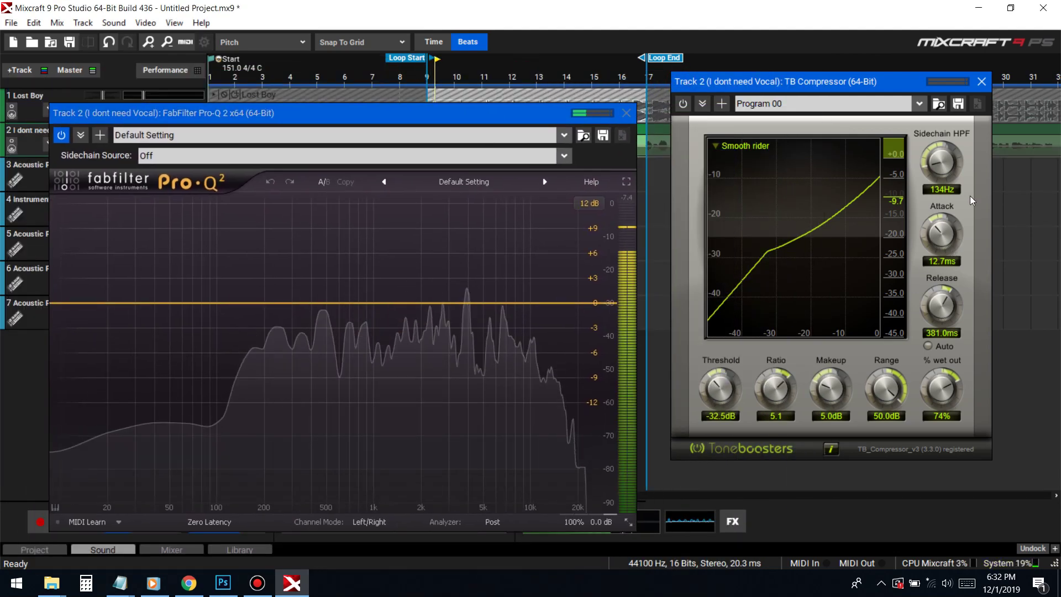
{"action": "left_click_drag", "start_coordinate": [941, 165], "coordinate": [980, 90]}
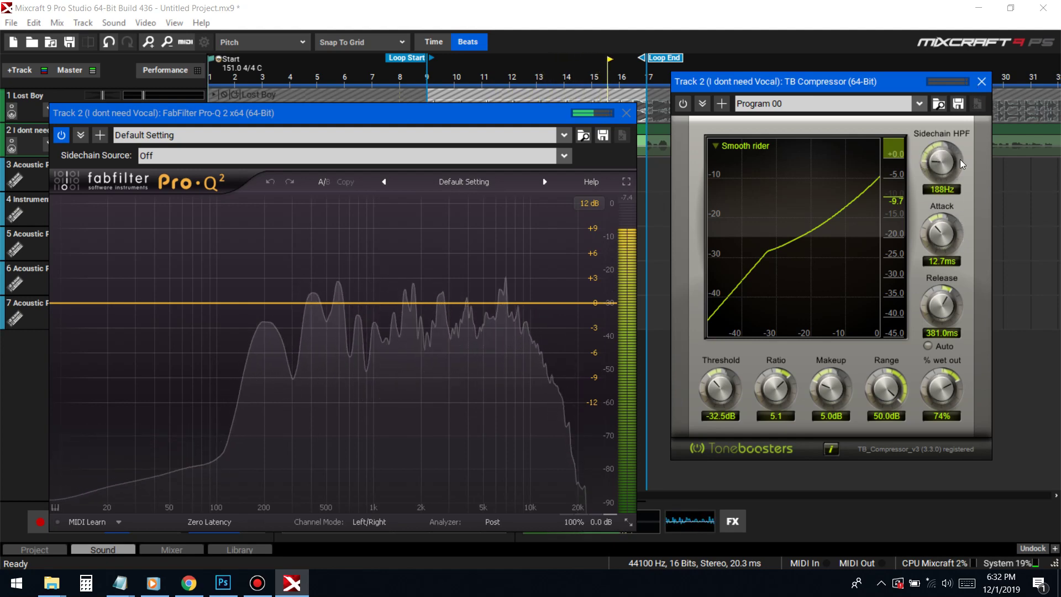
{"action": "left_click_drag", "start_coordinate": [985, 105], "coordinate": [1015, 310]}
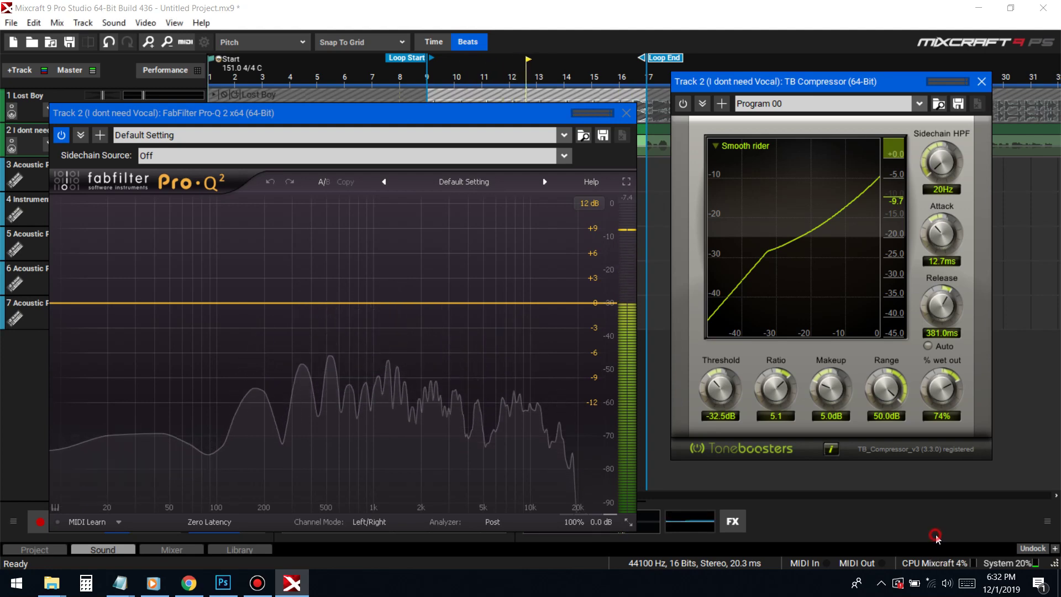
{"action": "left_click", "coordinate": [626, 112]}
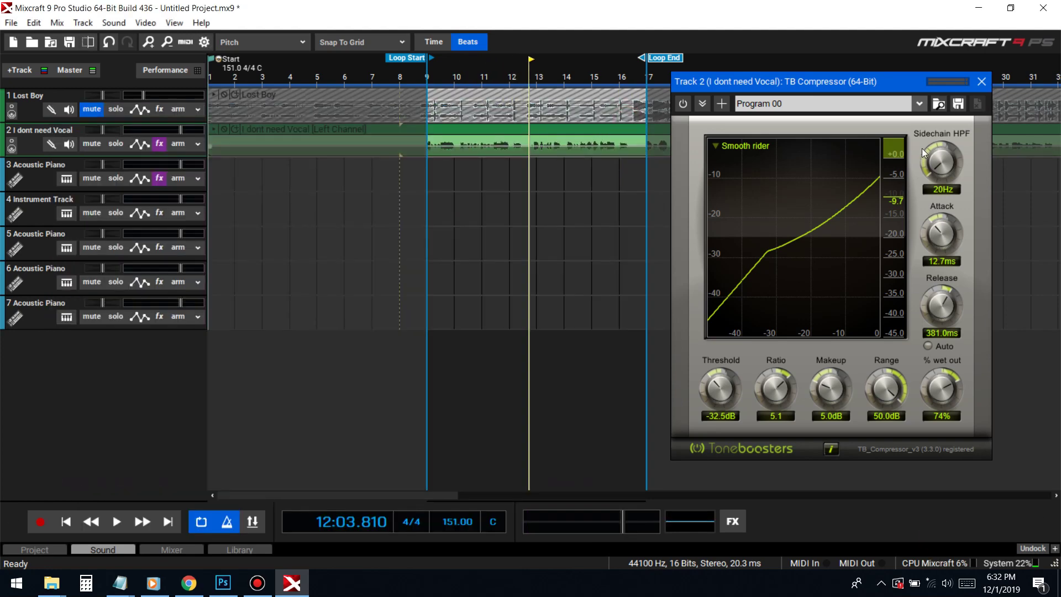
Adjust the sidechain high-pass and, playing from bar 9, reduce the compressor wet output to about 41%.
{"action": "left_click_drag", "start_coordinate": [947, 173], "coordinate": [951, 129]}
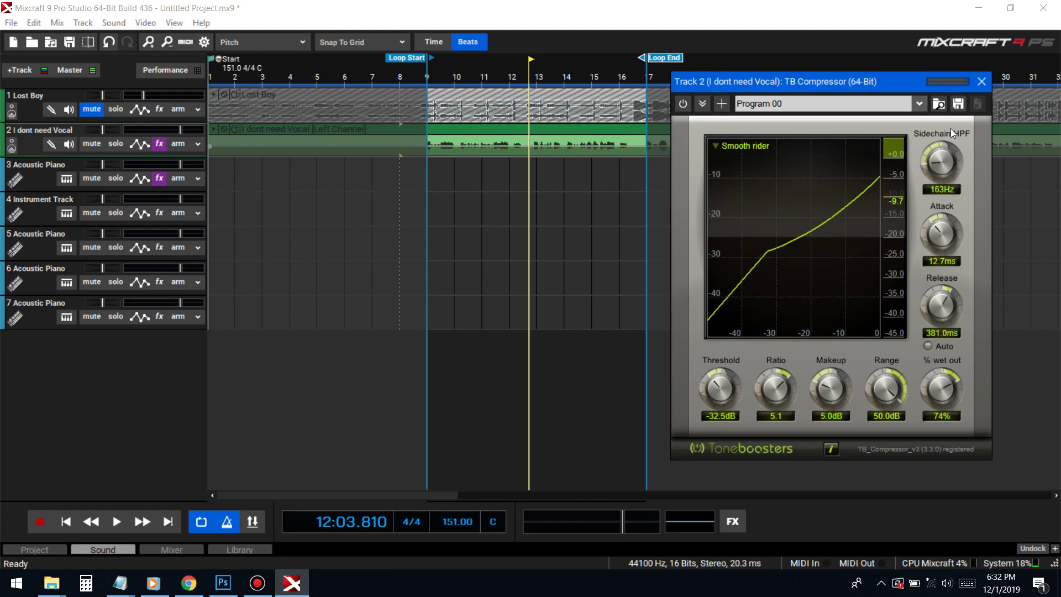
{"action": "left_click_drag", "start_coordinate": [950, 167], "coordinate": [964, 114]}
{"action": "left_click", "coordinate": [431, 167]}
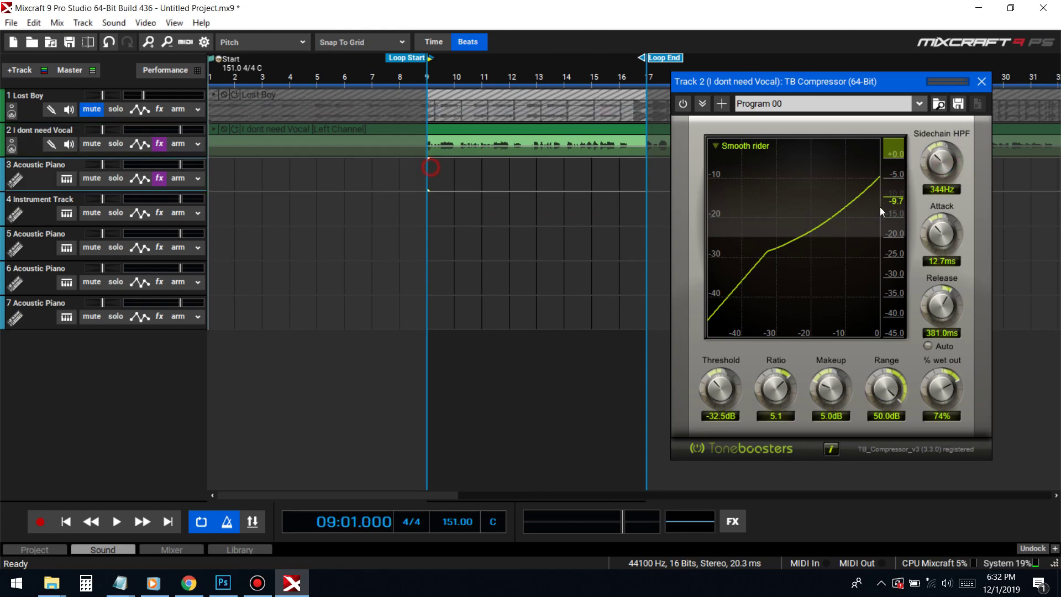
{"action": "left_click_drag", "start_coordinate": [935, 163], "coordinate": [968, 193]}
{"action": "key", "text": "space"}
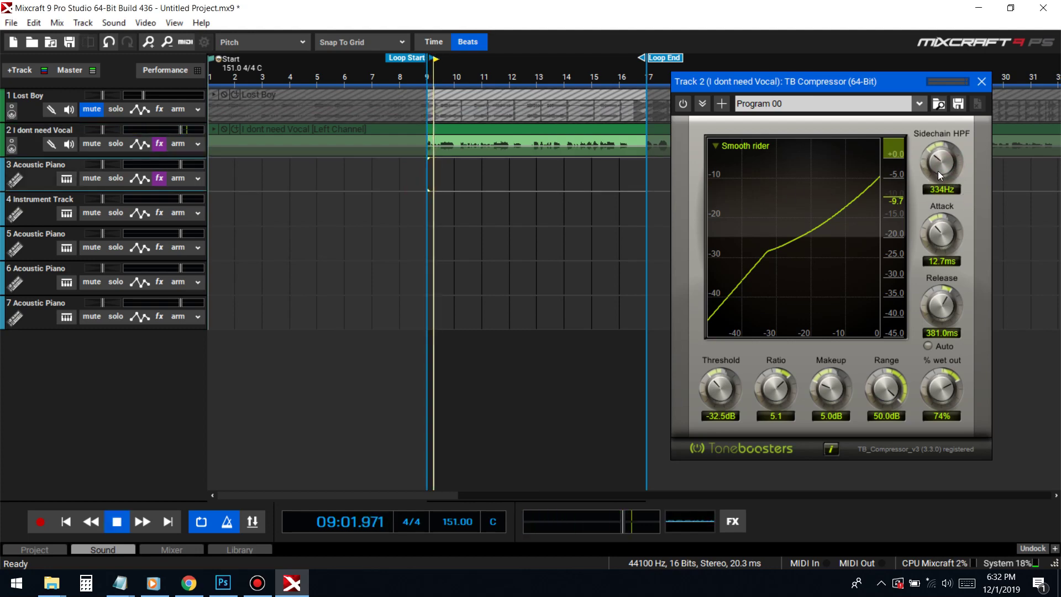
{"action": "left_click_drag", "start_coordinate": [947, 400], "coordinate": [959, 499]}
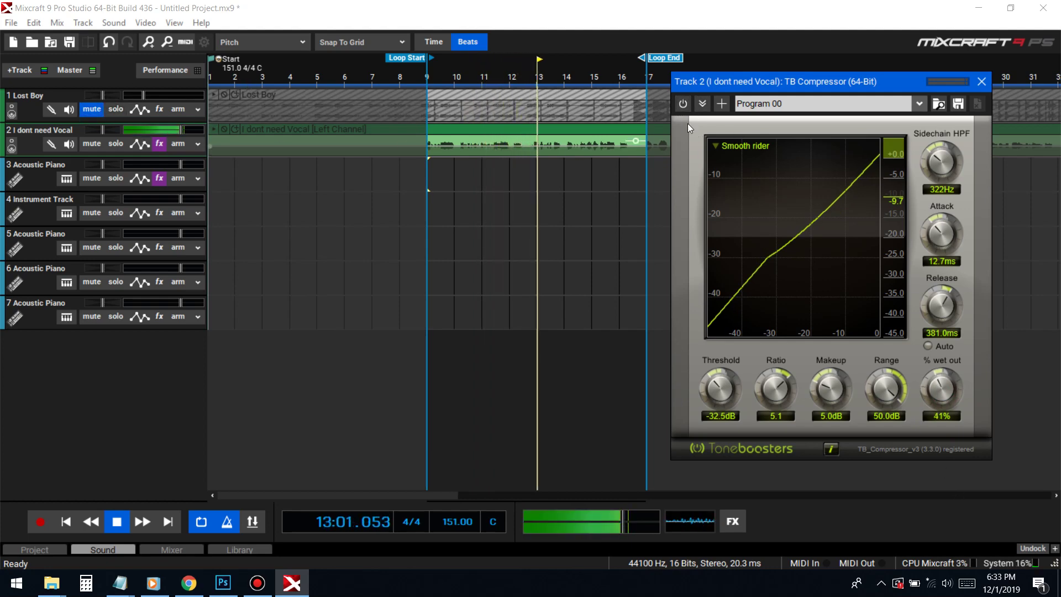
A/B the compressor on and off during playback, leaving it switched on.
{"action": "left_click", "coordinate": [683, 105]}
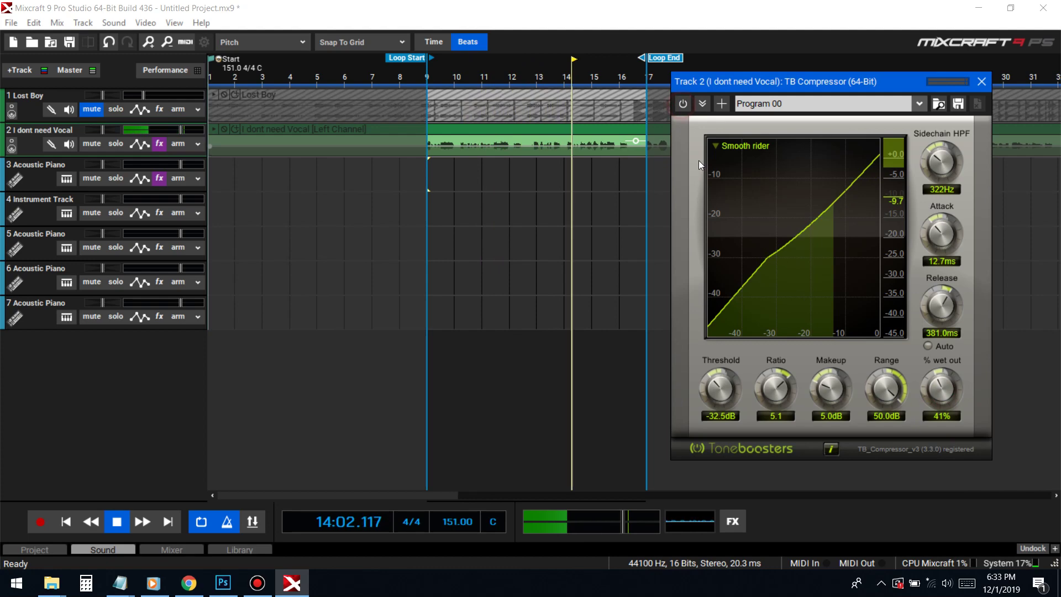
{"action": "left_click", "coordinate": [812, 527]}
{"action": "key", "text": "space"}
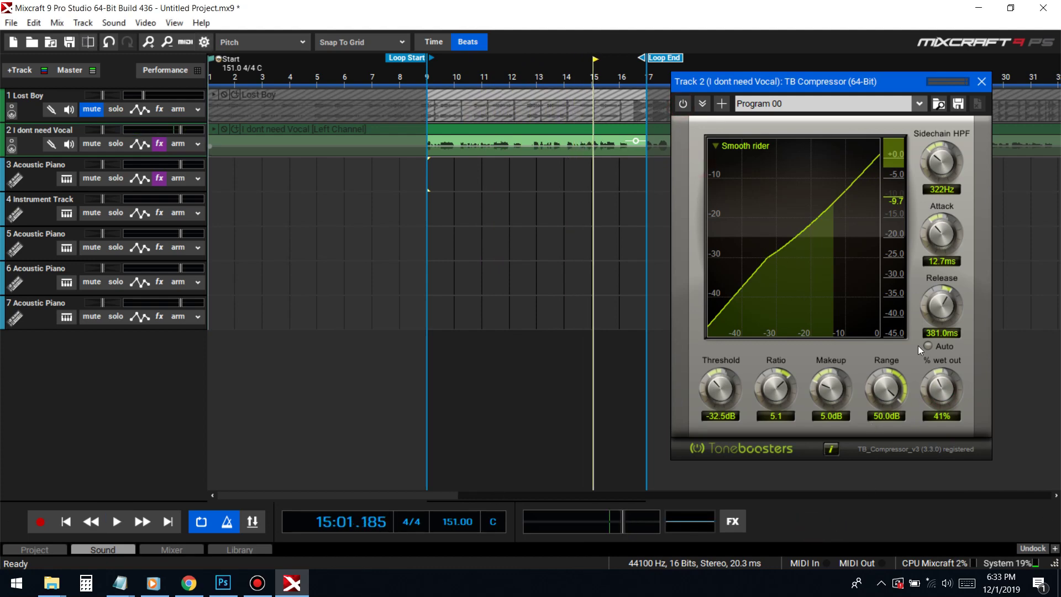
{"action": "left_click", "coordinate": [681, 109]}
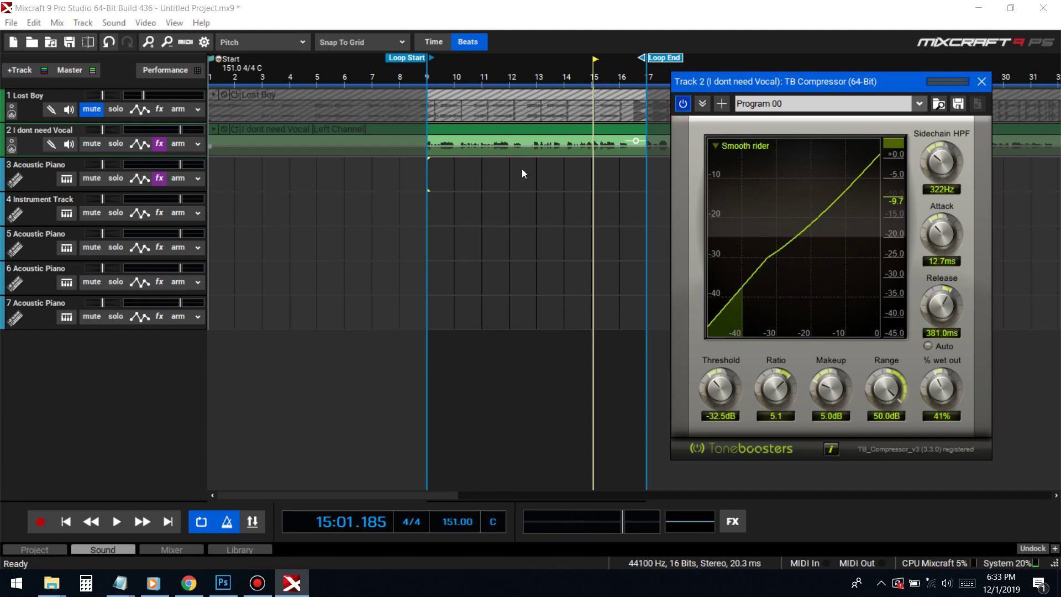
{"action": "key", "text": "space"}
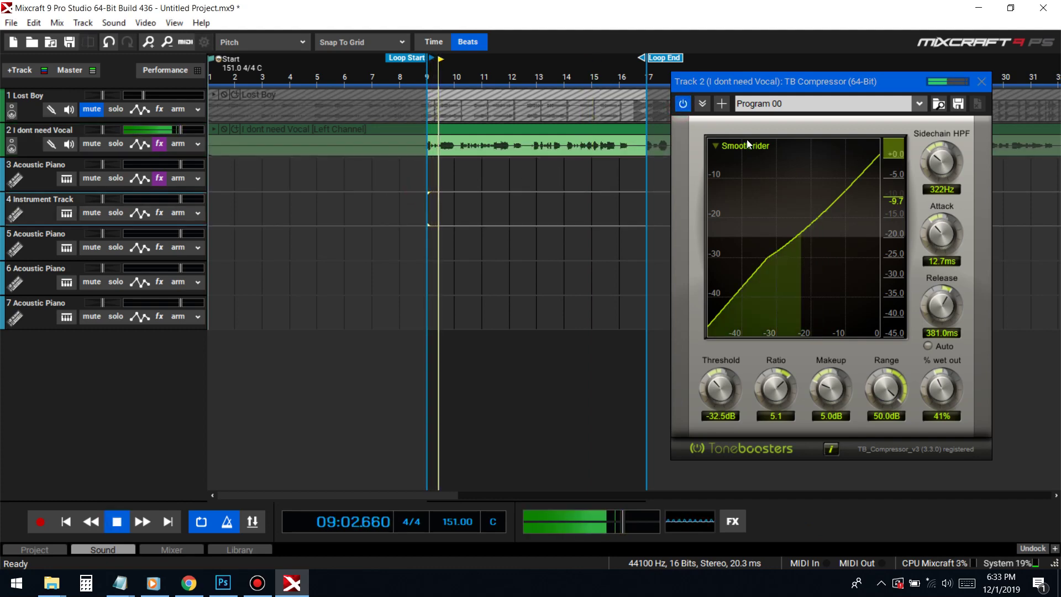
{"action": "left_click", "coordinate": [683, 104]}
{"action": "key", "text": "space"}
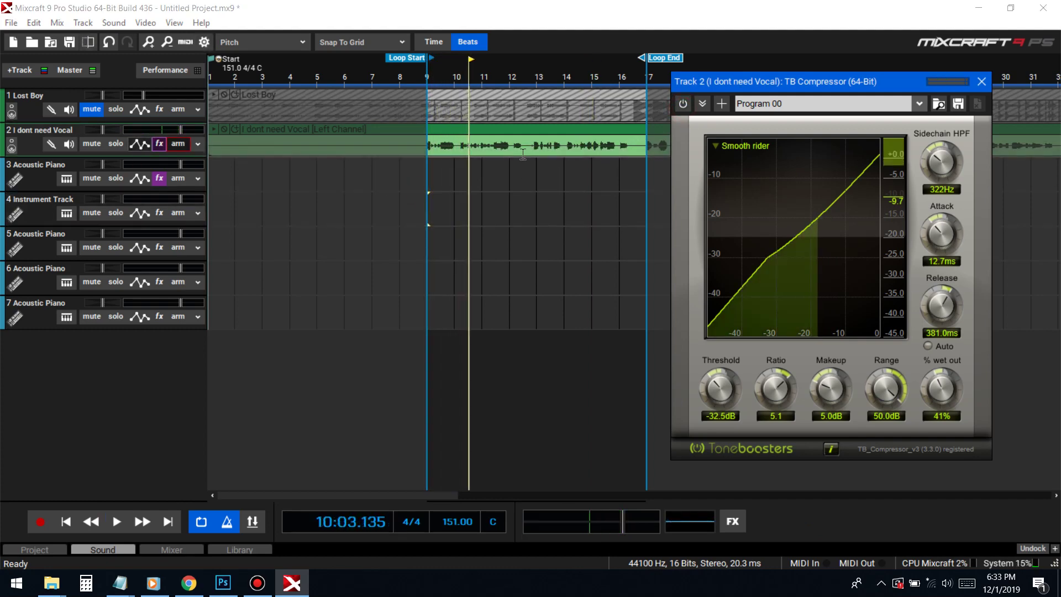
{"action": "left_click", "coordinate": [681, 104]}
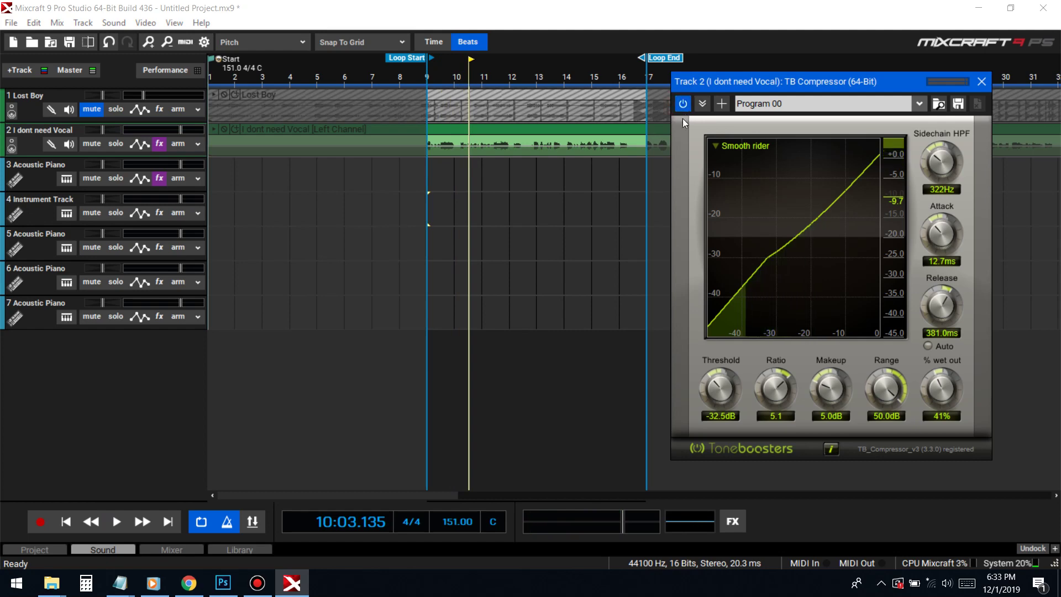
{"action": "key", "text": "space"}
Raise the compressor wet output to 90% and set the sidechain high-pass to 344 Hz.
{"action": "left_click_drag", "start_coordinate": [942, 387], "coordinate": [939, 353]}
{"action": "left_click_drag", "start_coordinate": [913, 277], "coordinate": [972, 122]}
{"action": "left_click_drag", "start_coordinate": [987, 84], "coordinate": [776, 533]}
{"action": "key", "text": "space"}
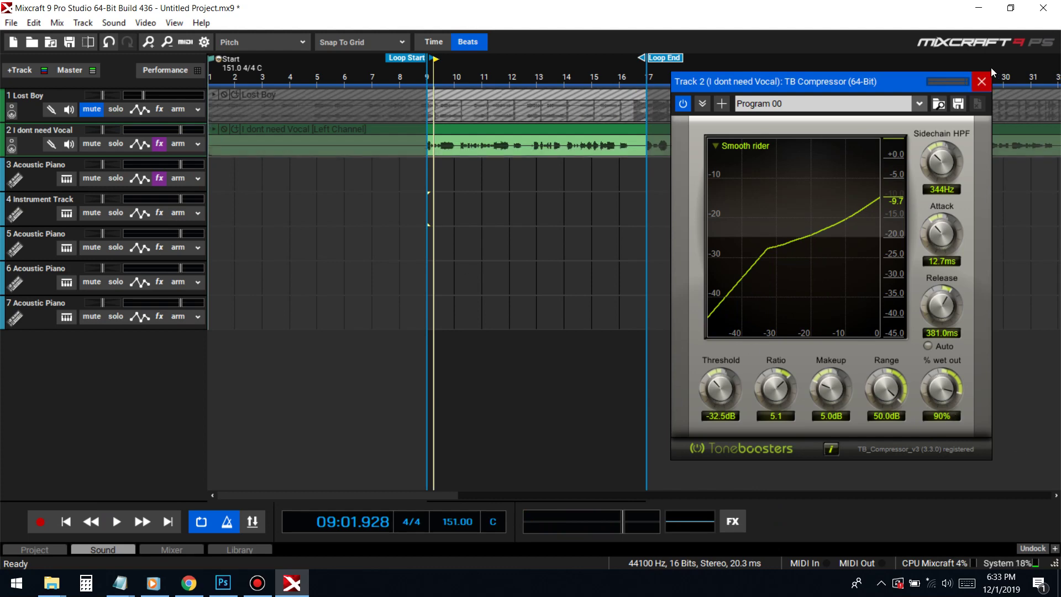
Close the TB Compressor window and delete FabFilter Pro-Q 2 from the vocal chain.
{"action": "left_click", "coordinate": [980, 81]}
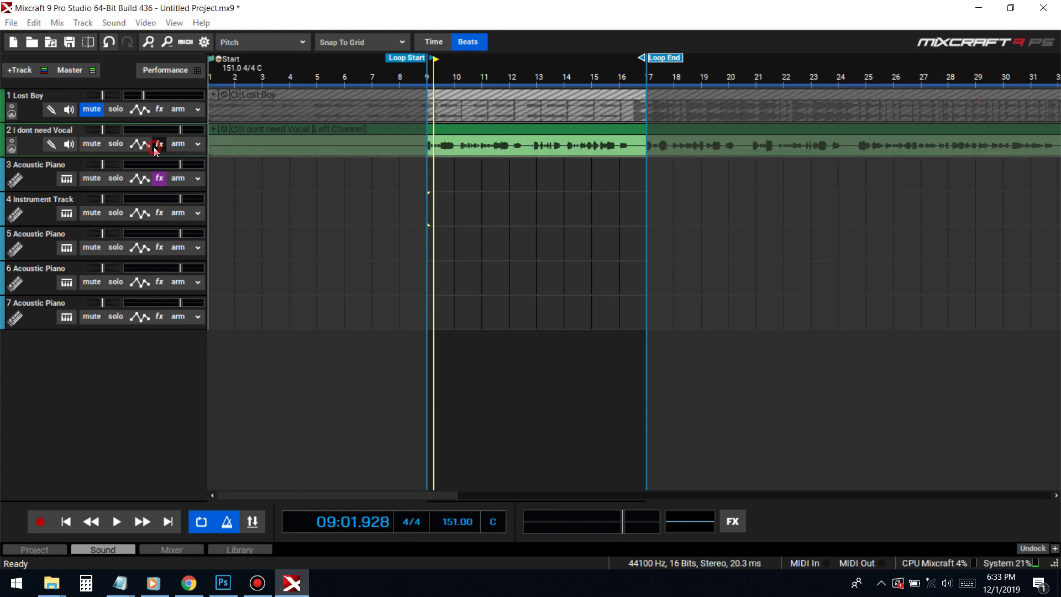
{"action": "left_click", "coordinate": [157, 146]}
{"action": "left_click", "coordinate": [364, 215]}
{"action": "left_click", "coordinate": [506, 219]}
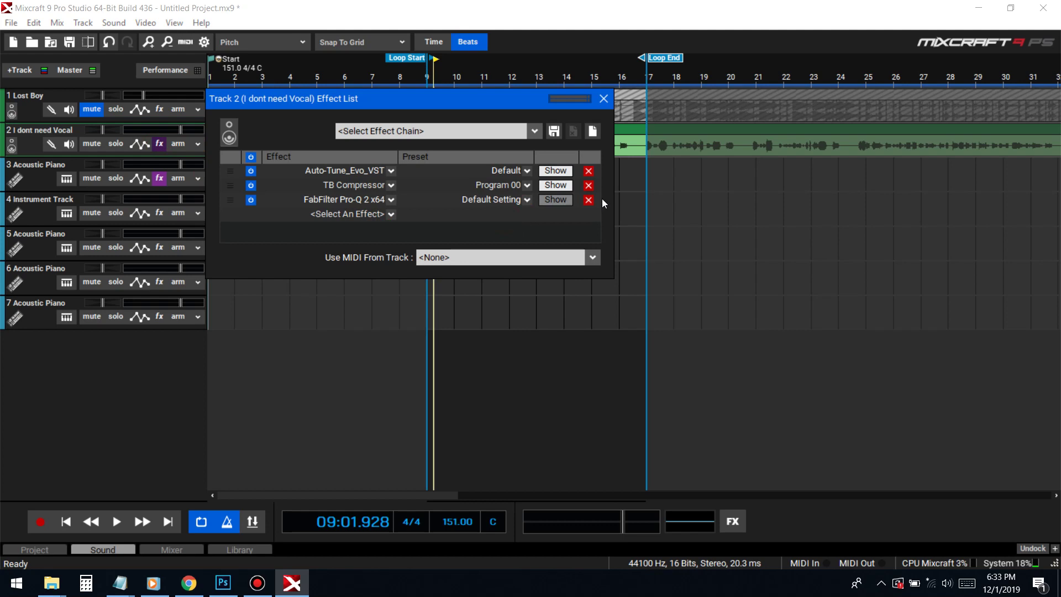
{"action": "left_click", "coordinate": [587, 200]}
Add TB Parametric Equalizer to the vocal chain via a 'tb' search.
{"action": "left_click", "coordinate": [325, 204]}
{"action": "type", "text": "tb"}
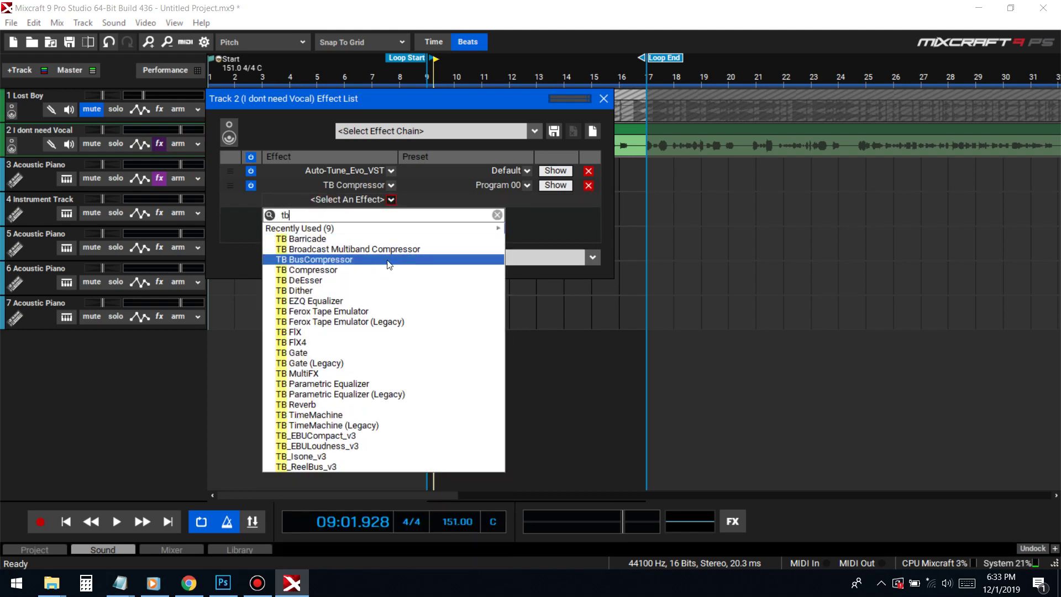
{"action": "left_click", "coordinate": [328, 384]}
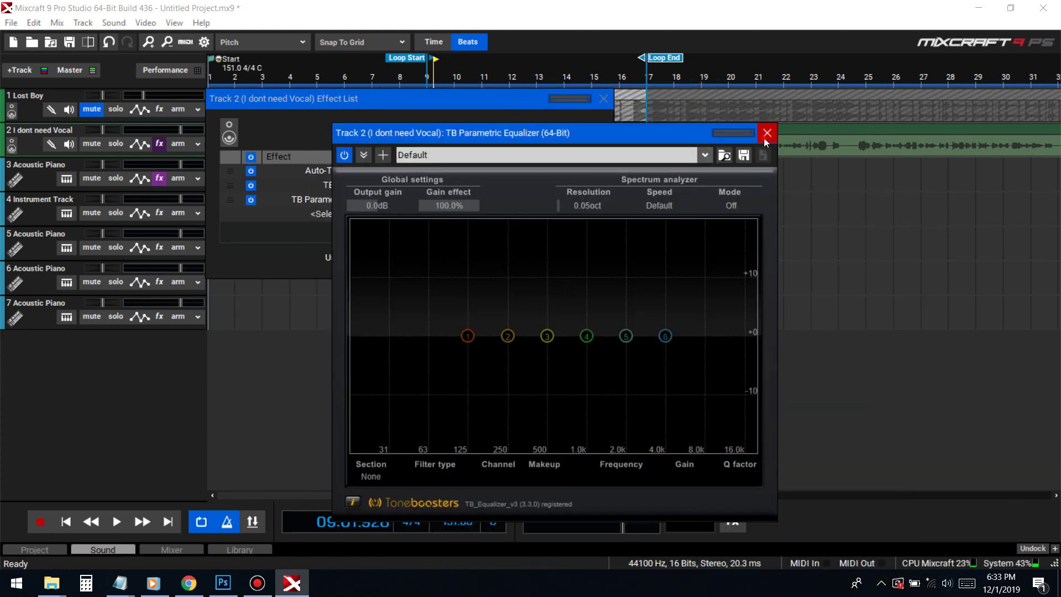
{"action": "left_click", "coordinate": [767, 132]}
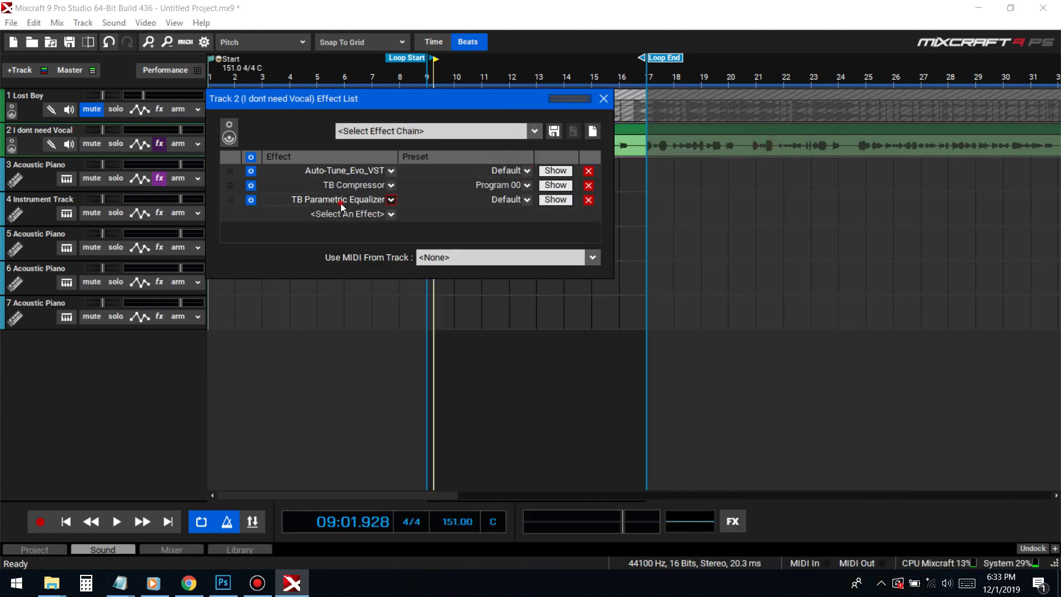
Switch the third slot to TB Parametric Equalizer (Legacy), show its window, and return to bar 9.
{"action": "left_click", "coordinate": [340, 200]}
{"action": "left_click", "coordinate": [343, 403]}
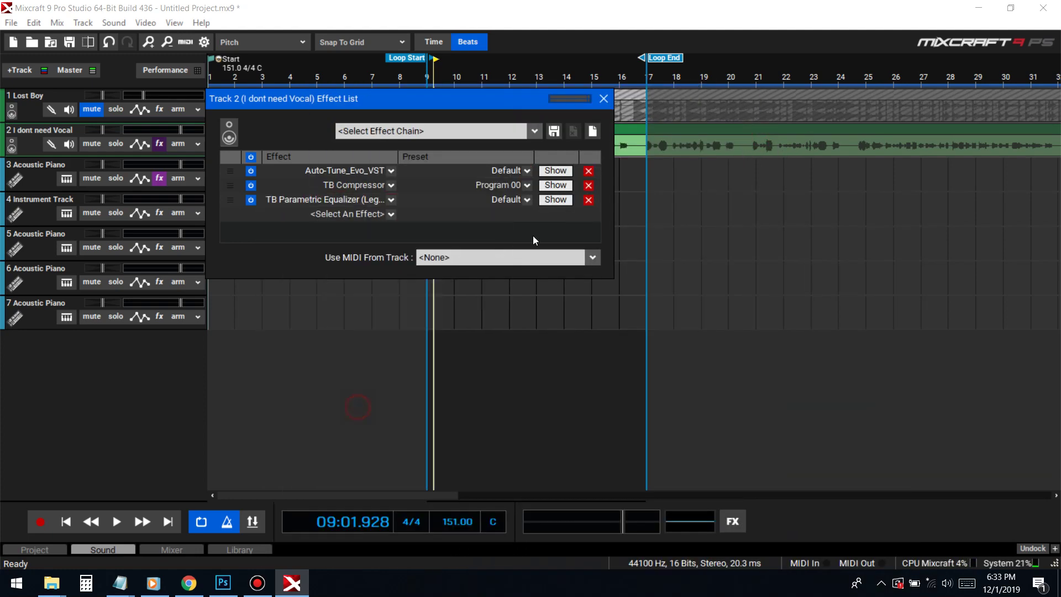
{"action": "left_click", "coordinate": [544, 201]}
{"action": "left_click", "coordinate": [424, 168]}
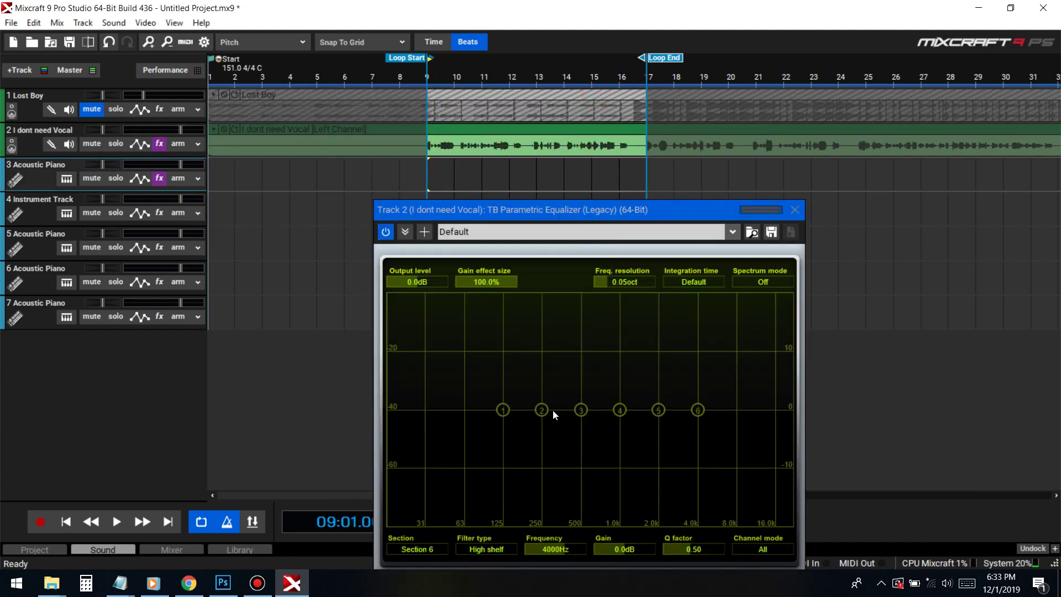
Shape EQ band 2 into a -3.3 dB cut around 329 Hz.
{"action": "left_click_drag", "start_coordinate": [544, 415], "coordinate": [554, 385]}
{"action": "scroll", "coordinate": [548, 380], "scroll_direction": "up", "scroll_amount": 5}
{"action": "scroll", "coordinate": [549, 380], "scroll_direction": "up", "scroll_amount": 2}
{"action": "left_click_drag", "start_coordinate": [661, 411], "coordinate": [634, 396]}
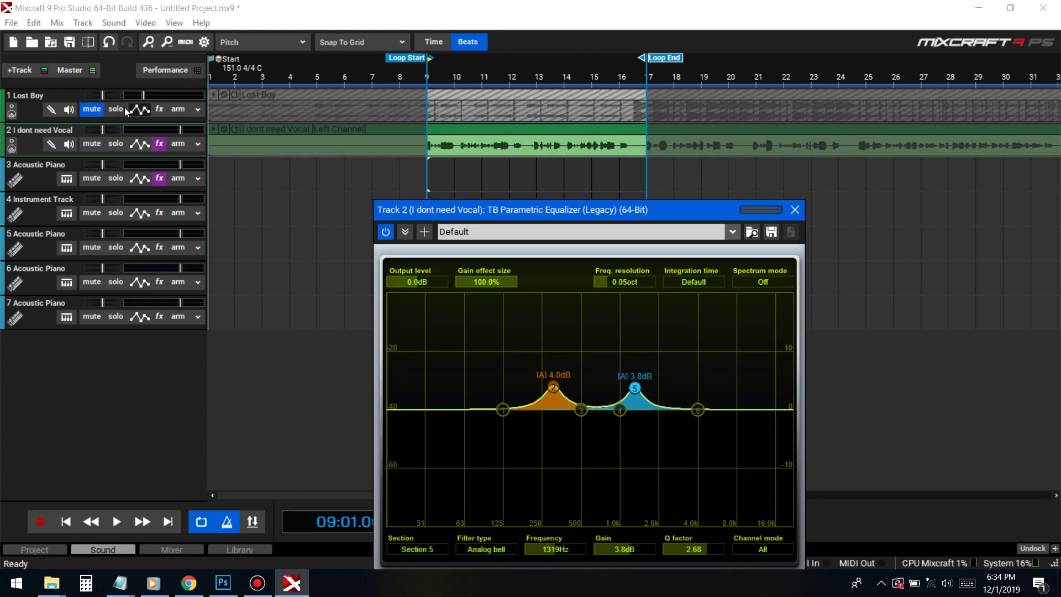
{"action": "key", "text": "space"}
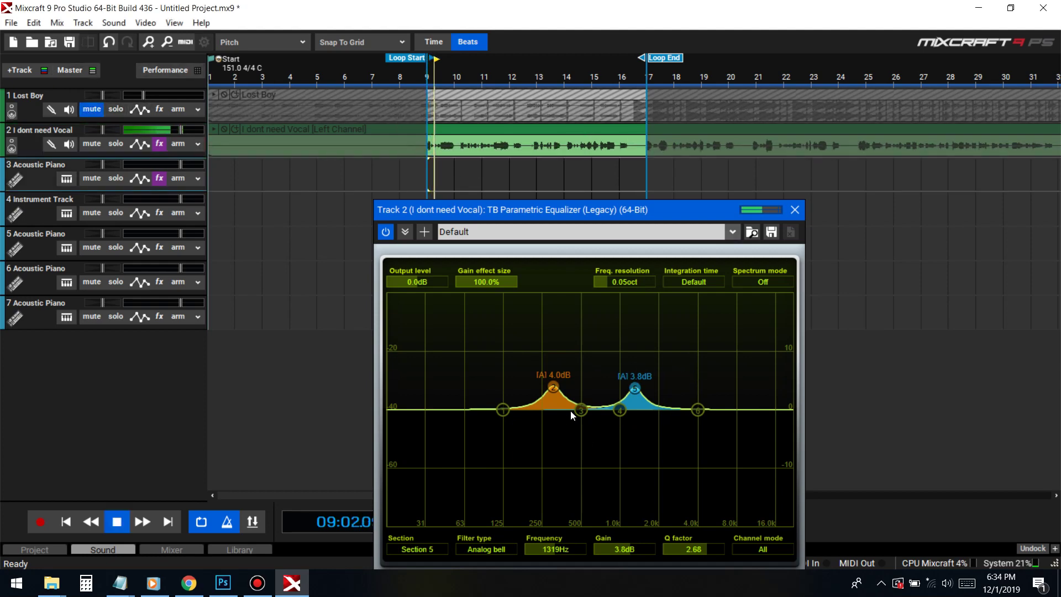
{"action": "left_click_drag", "start_coordinate": [634, 389], "coordinate": [660, 406]}
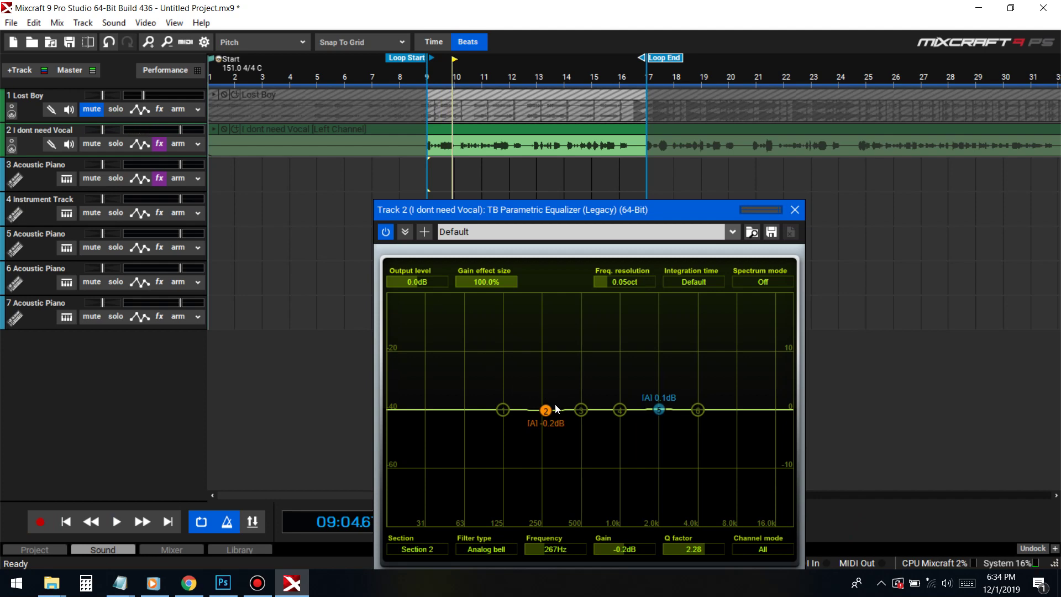
{"action": "left_click_drag", "start_coordinate": [546, 411], "coordinate": [557, 375]}
{"action": "left_click_drag", "start_coordinate": [625, 552], "coordinate": [598, 556]}
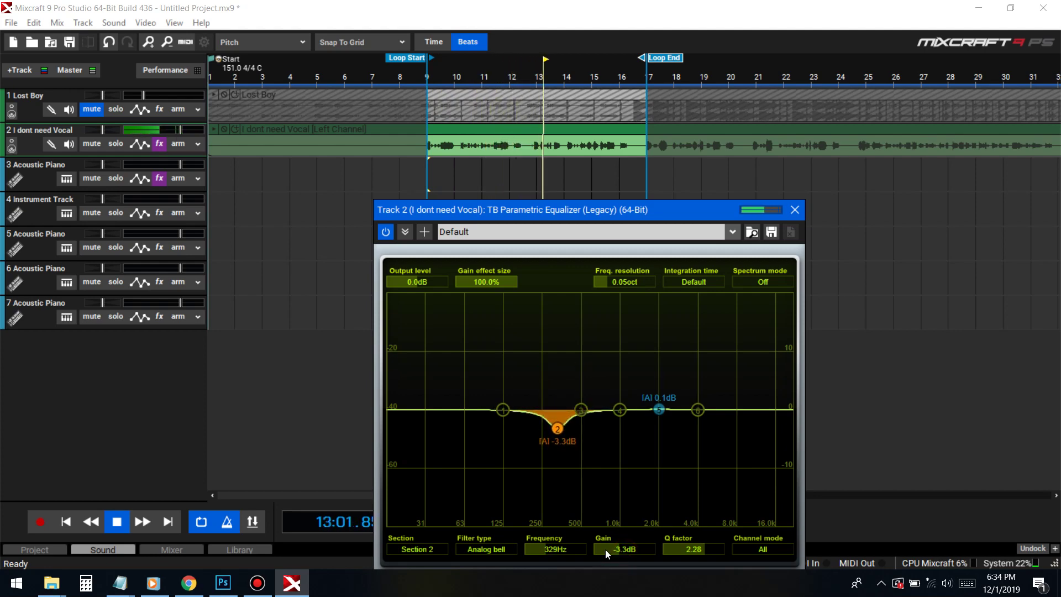
Turn EQ band 5 into a -2.9 dB cut around 1226 Hz.
{"action": "left_click_drag", "start_coordinate": [659, 410], "coordinate": [640, 376]}
{"action": "left_click_drag", "start_coordinate": [640, 380], "coordinate": [635, 377]}
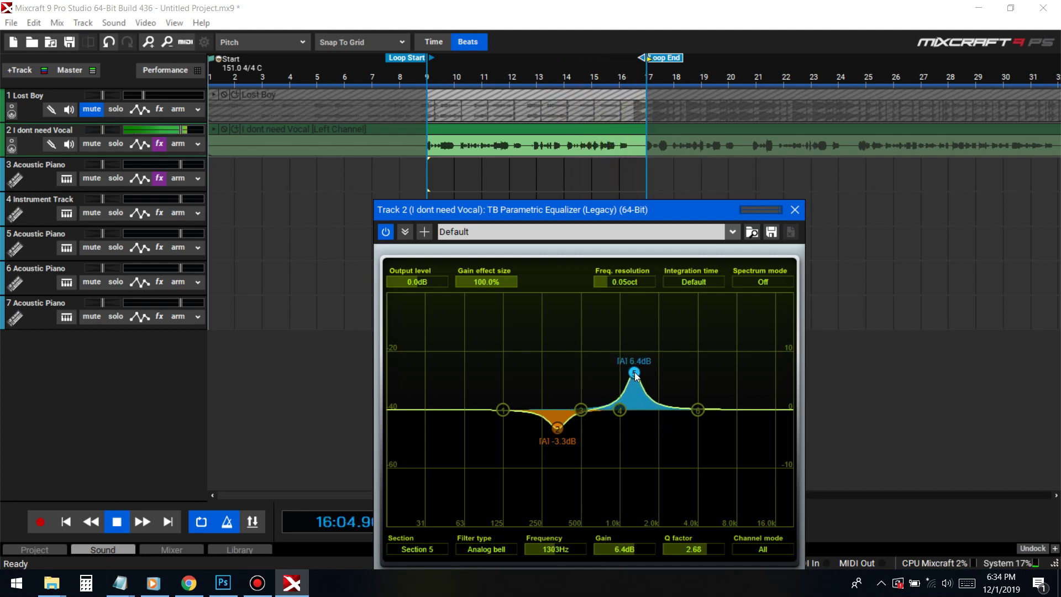
{"action": "mouse_move", "coordinate": [635, 376]}
{"action": "left_mouse_down"}
{"action": "mouse_move", "coordinate": [631, 422]}
{"action": "mouse_move", "coordinate": [631, 372]}
{"action": "left_mouse_up"}
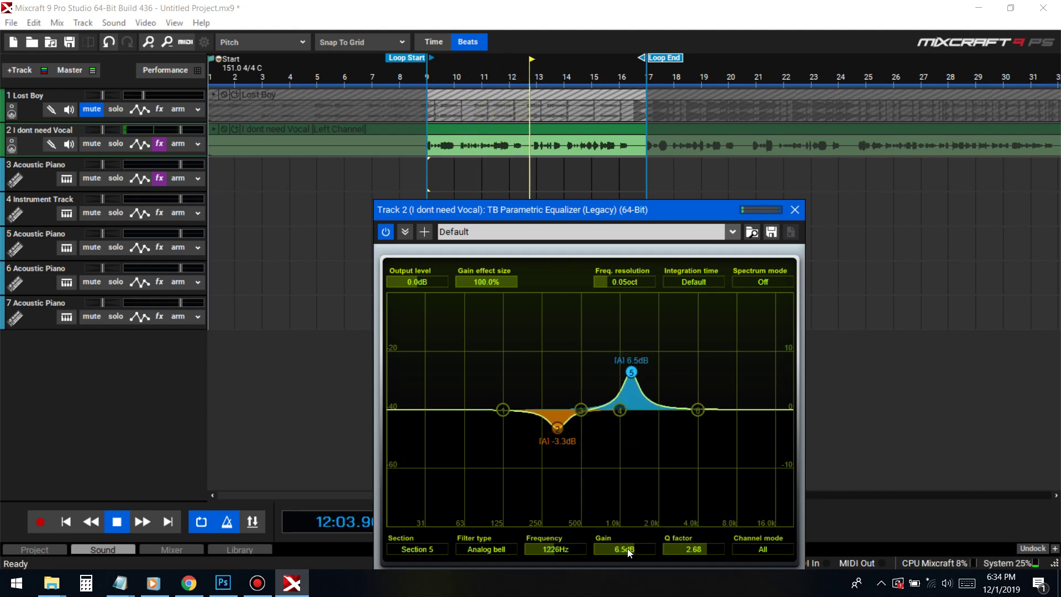
{"action": "left_click_drag", "start_coordinate": [627, 548], "coordinate": [608, 559]}
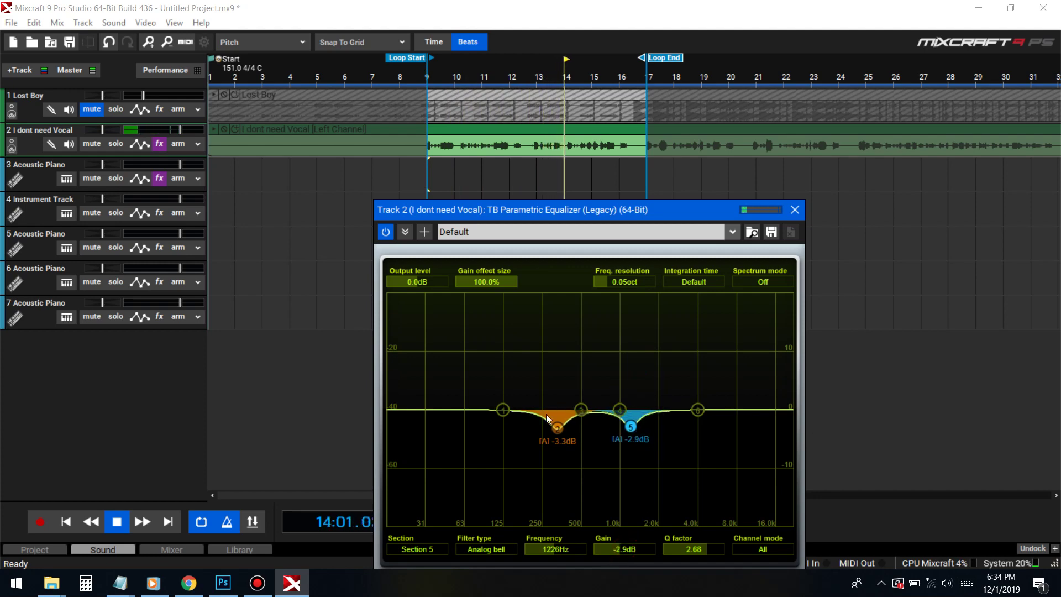
Make band 1 a Low cut at 110 Hz with Q 0.63, then close the EQ.
{"action": "left_click_drag", "start_coordinate": [503, 410], "coordinate": [453, 525]}
{"action": "left_click", "coordinate": [491, 554]}
{"action": "left_click", "coordinate": [509, 463]}
{"action": "left_click_drag", "start_coordinate": [454, 525], "coordinate": [497, 521]}
{"action": "left_click_drag", "start_coordinate": [707, 548], "coordinate": [707, 514]}
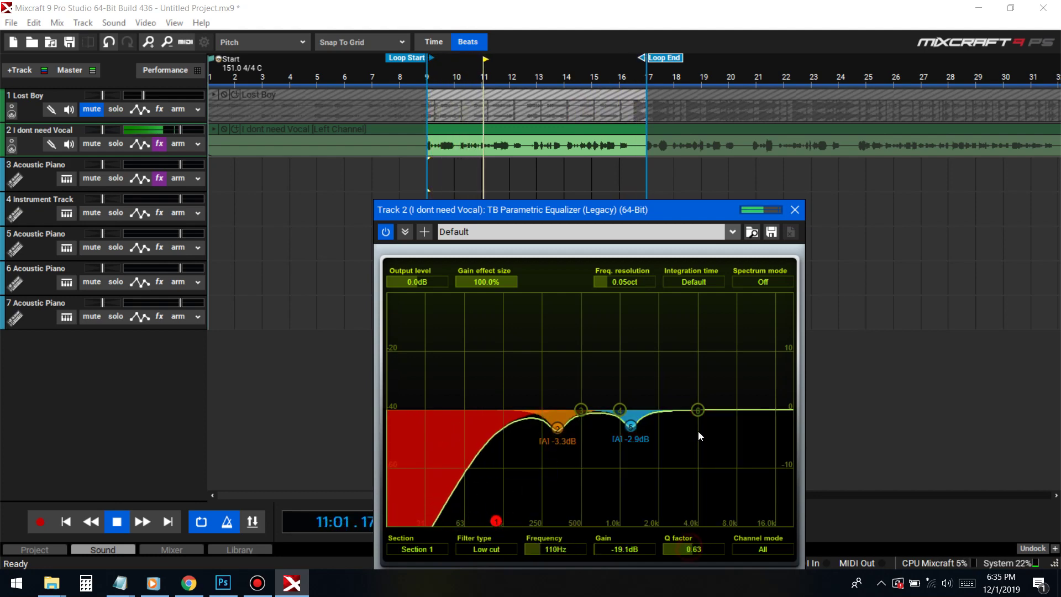
{"action": "left_click", "coordinate": [795, 210]}
{"action": "key", "text": "space"}
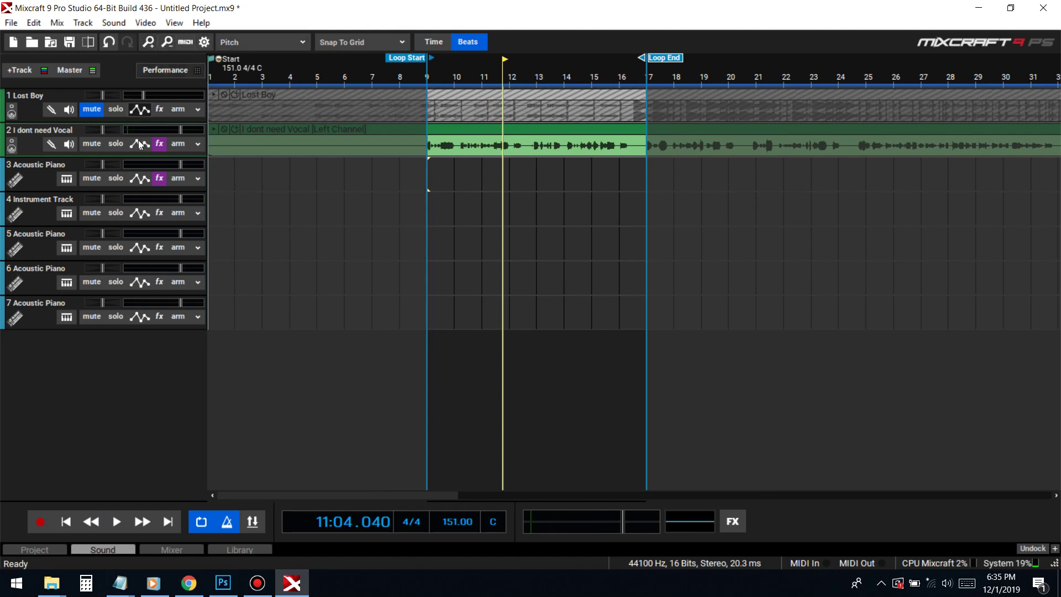
Show the vocal effect list, unmute the Lost Boy track, and play from bar 9.
{"action": "left_click", "coordinate": [160, 143]}
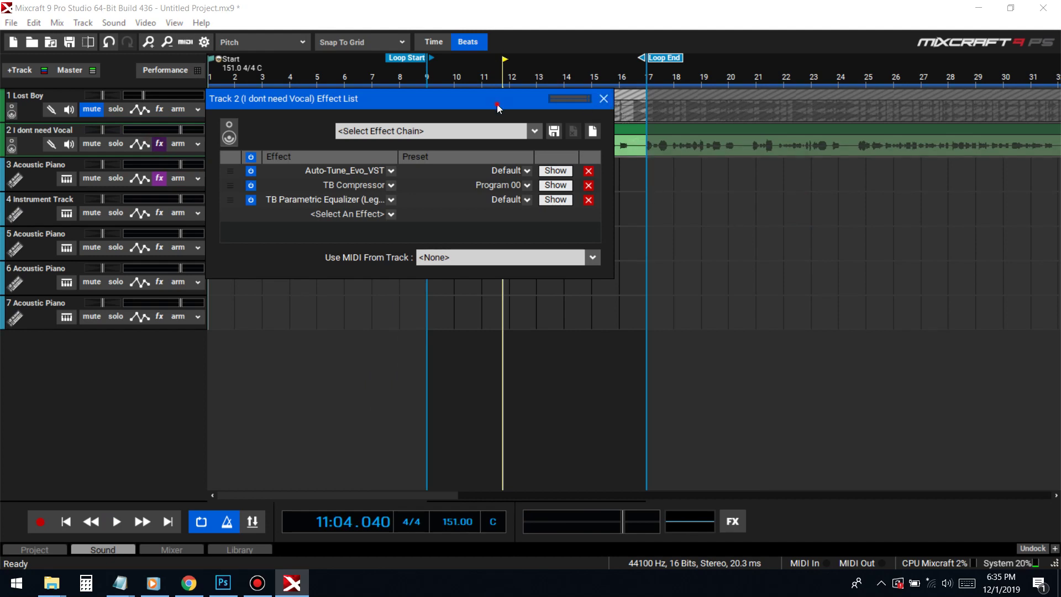
{"action": "left_click_drag", "start_coordinate": [496, 104], "coordinate": [711, 290]}
{"action": "left_click", "coordinate": [93, 113]}
{"action": "left_click", "coordinate": [442, 82]}
{"action": "key", "text": "space"}
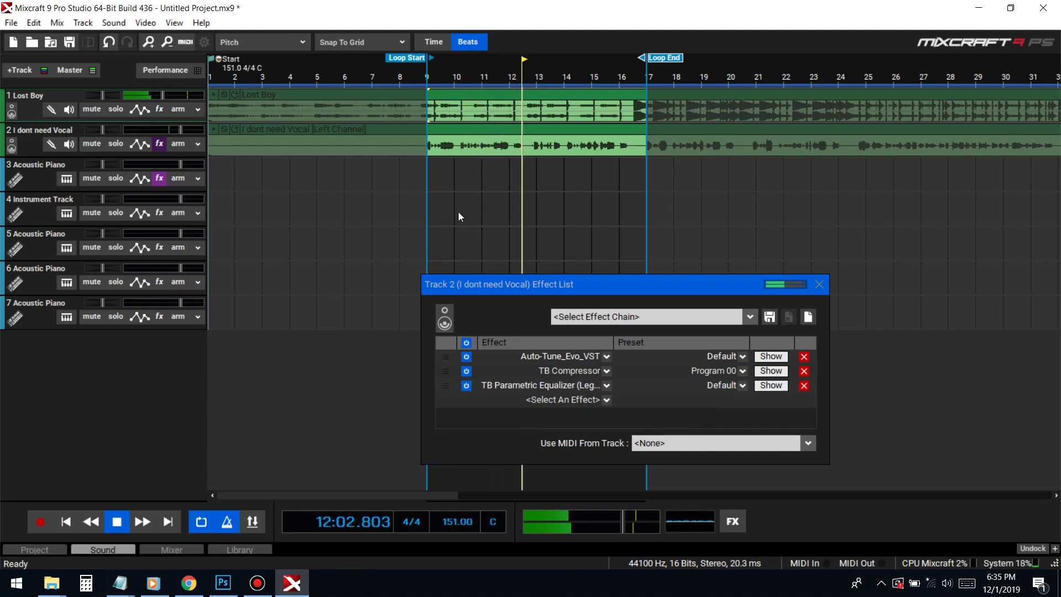
A/B all three vocal effects on and off, leave them enabled, and close the effect list.
{"action": "left_click", "coordinate": [465, 343]}
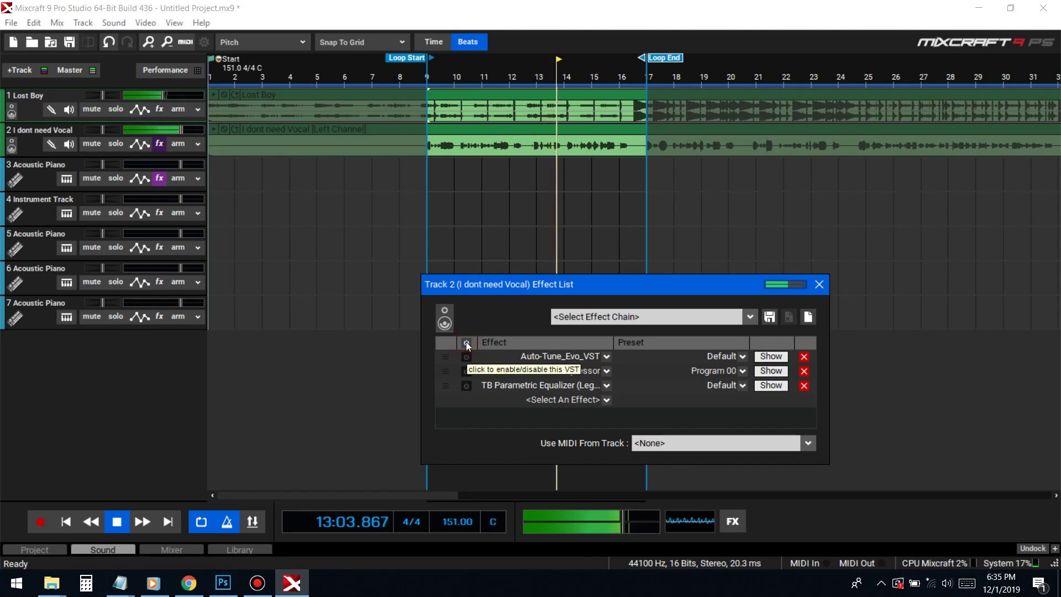
{"action": "left_click", "coordinate": [466, 342]}
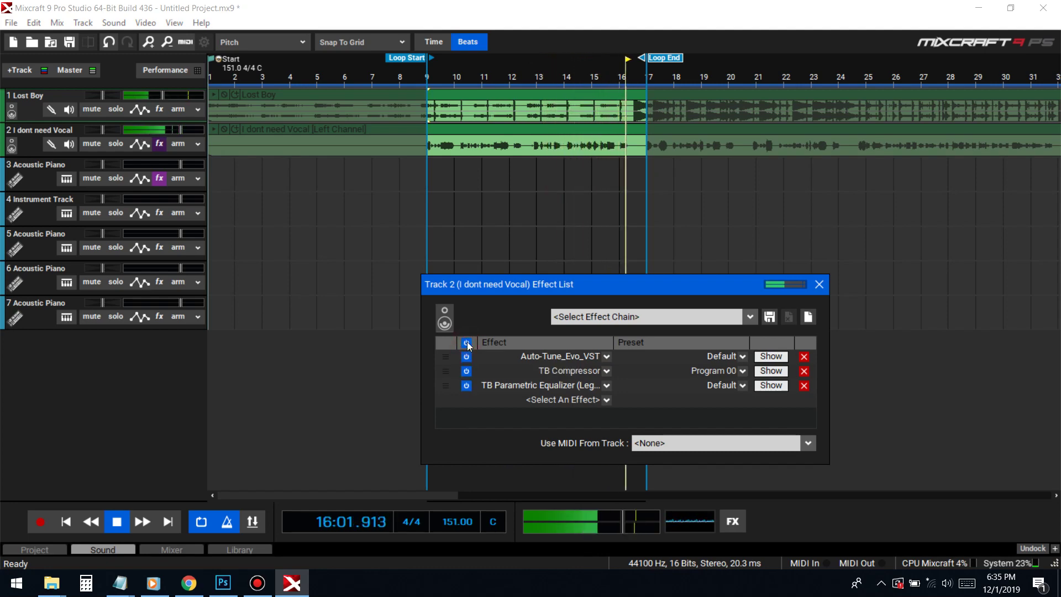
{"action": "left_click", "coordinate": [467, 343]}
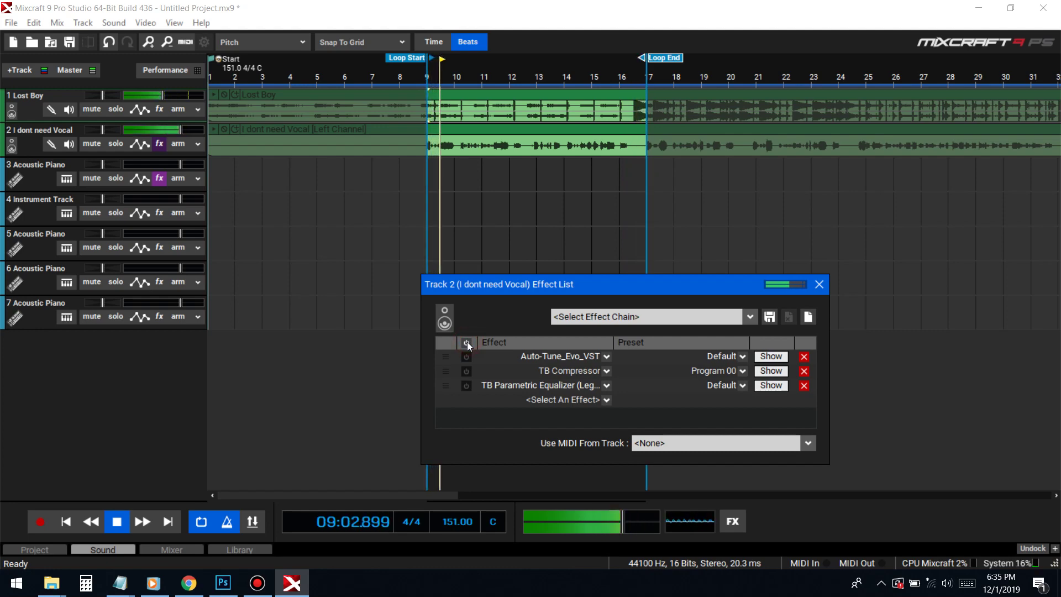
{"action": "left_click", "coordinate": [466, 342]}
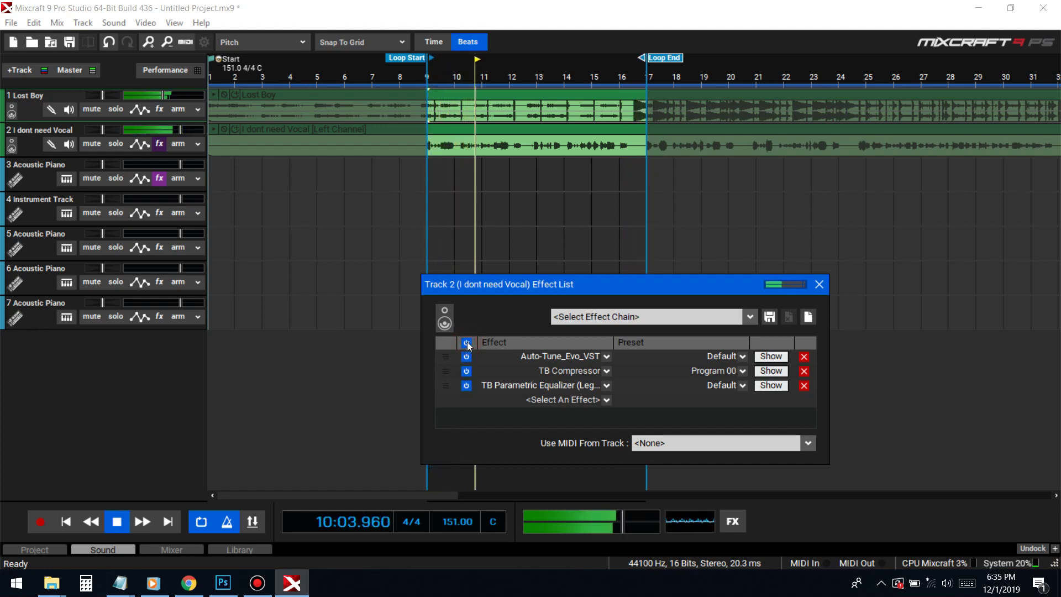
{"action": "left_click", "coordinate": [466, 342]}
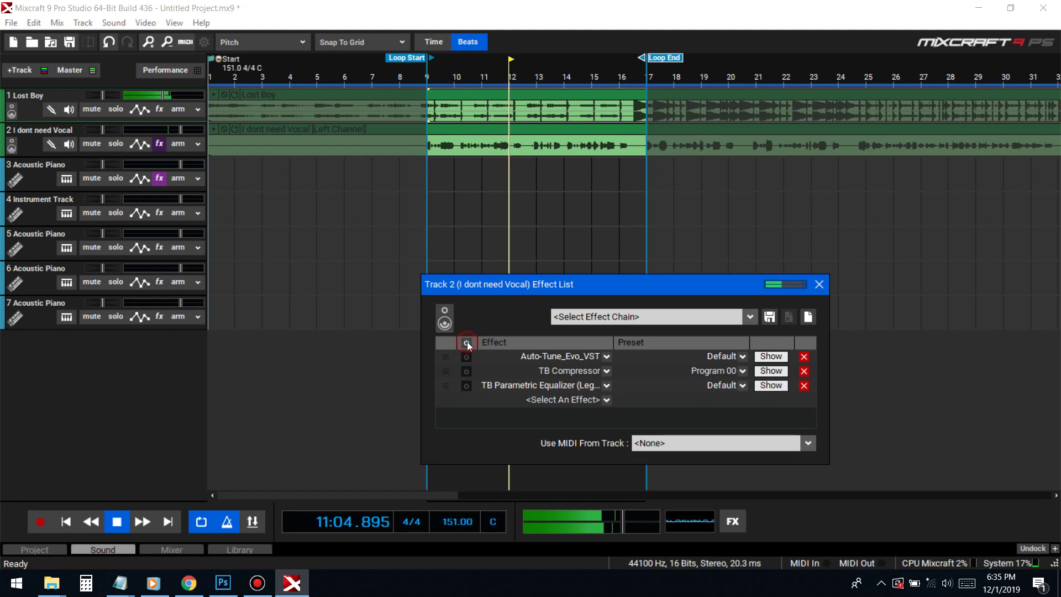
{"action": "left_click", "coordinate": [467, 342]}
{"action": "key", "text": "space"}
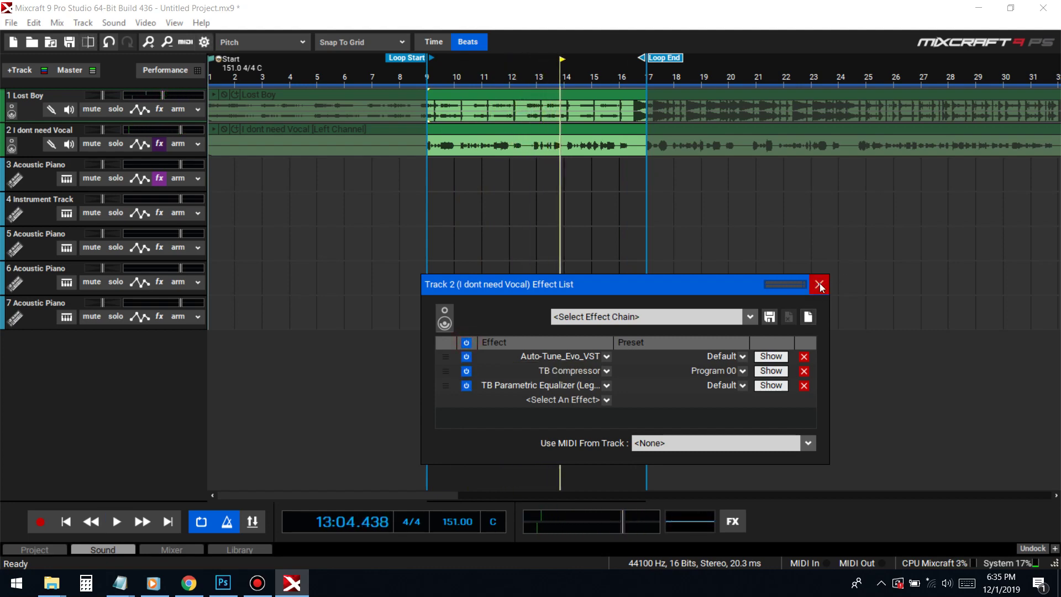
{"action": "left_click", "coordinate": [819, 284]}
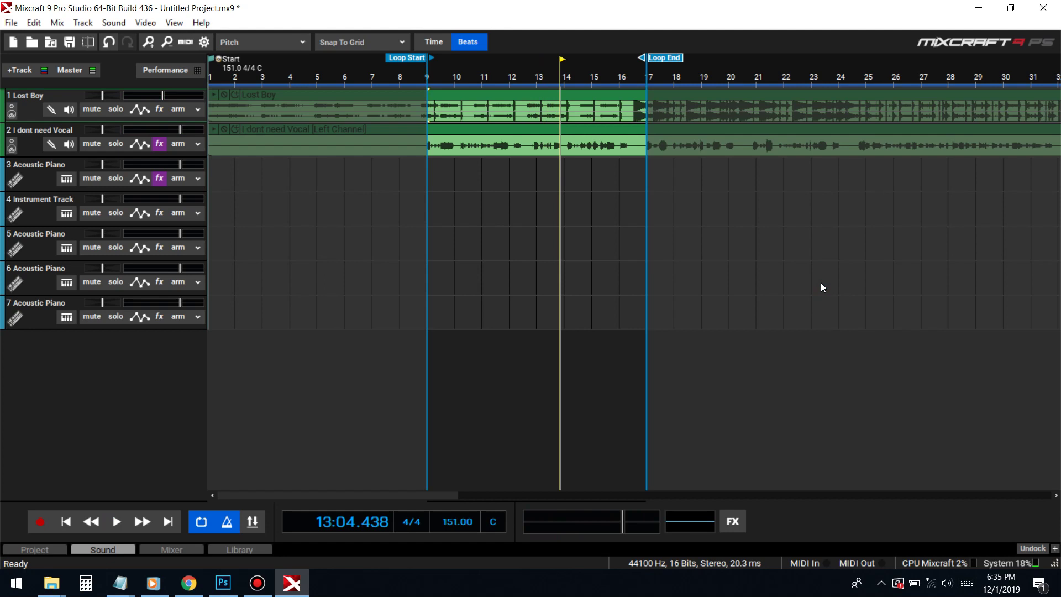